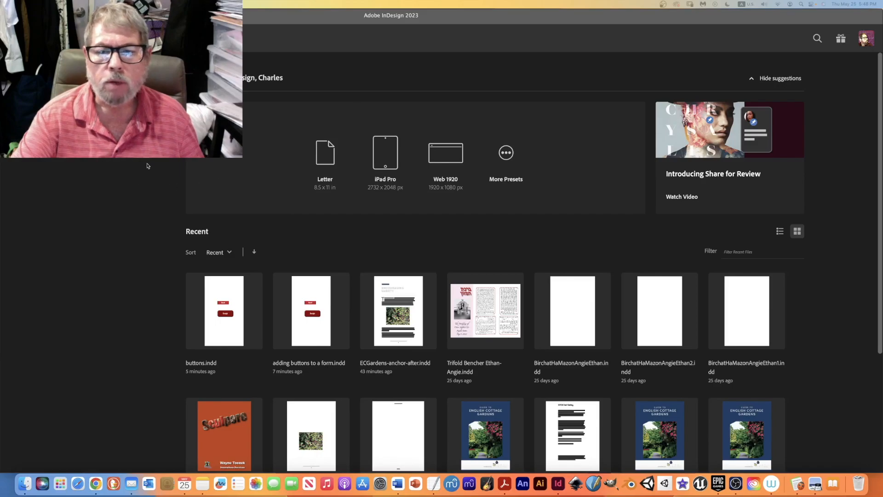
Step: Create a new document named ButtonTutorial from the iPhone 8/7/6 Plus preset, 1242 x 2208 px
left_click(507, 154)
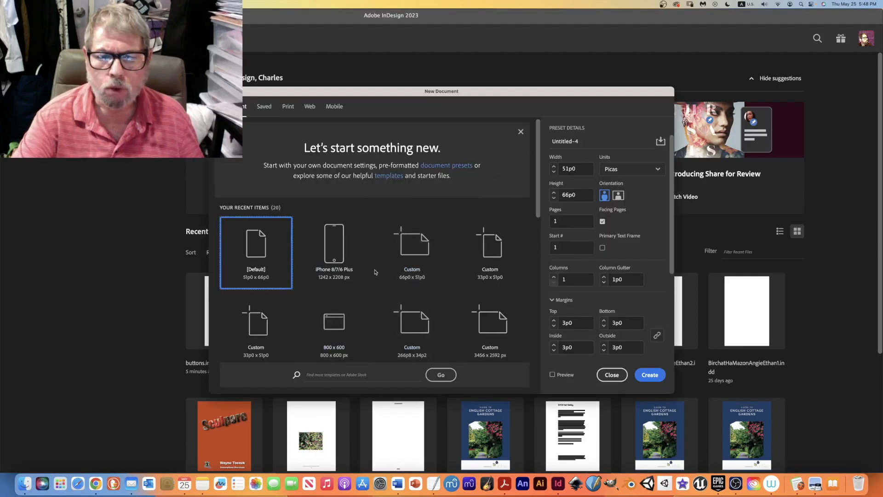
scroll(375, 275, "down", 2)
scroll(372, 272, "up", 2)
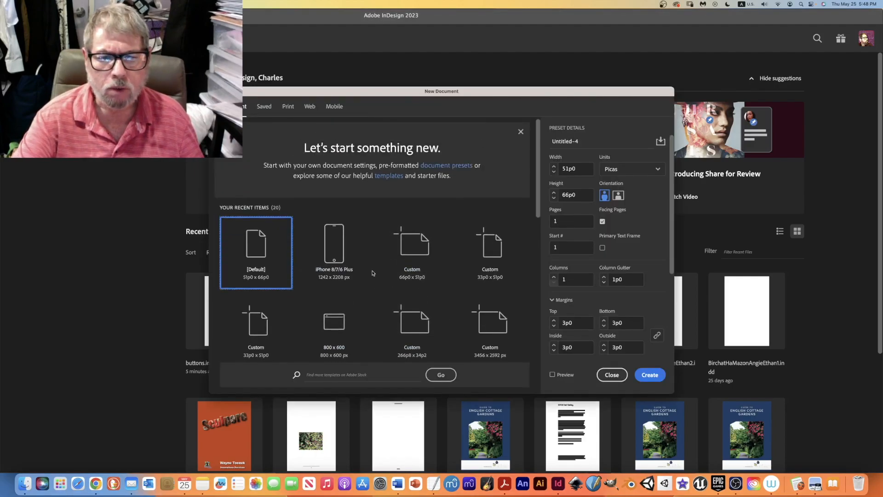
left_click(337, 248)
left_click_drag(595, 138, 550, 140)
type("ButtonTutorial")
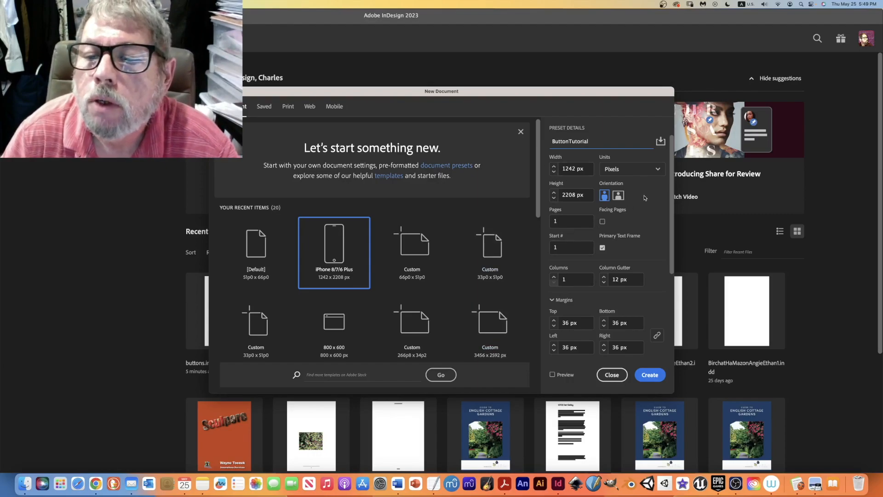
scroll(639, 232, "down", 3)
scroll(626, 250, "up", 3)
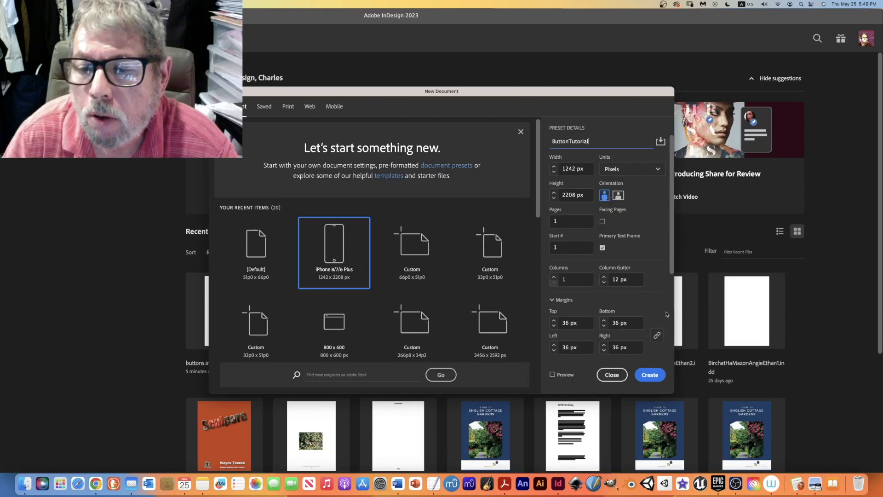
left_click(655, 376)
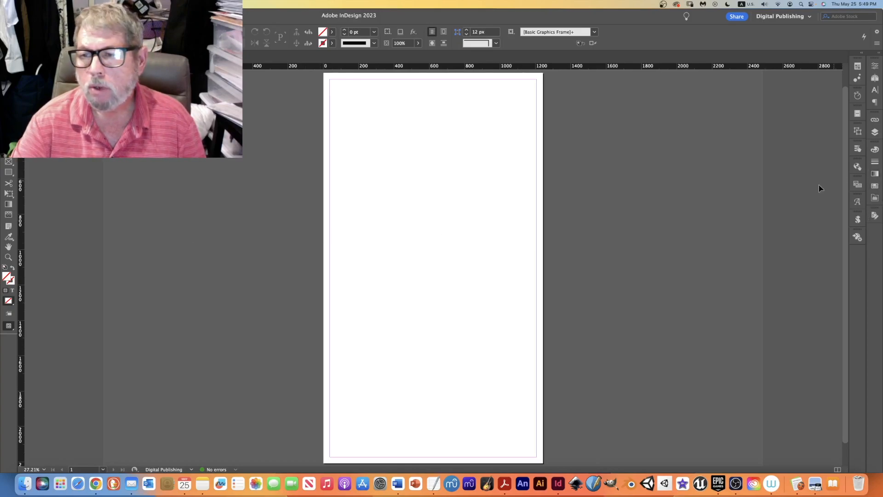
Step: Switch to the Interactive for PDF workspace and return to the Digital Publishing workspace
left_click(809, 19)
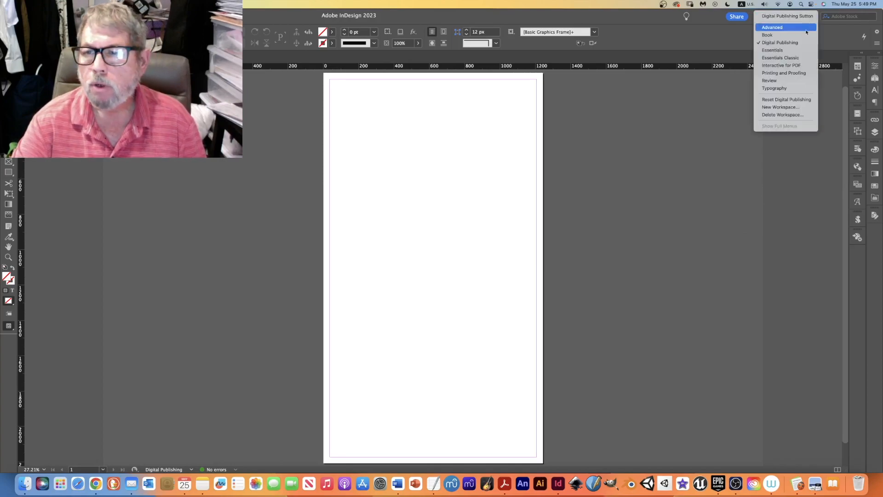
left_click(801, 67)
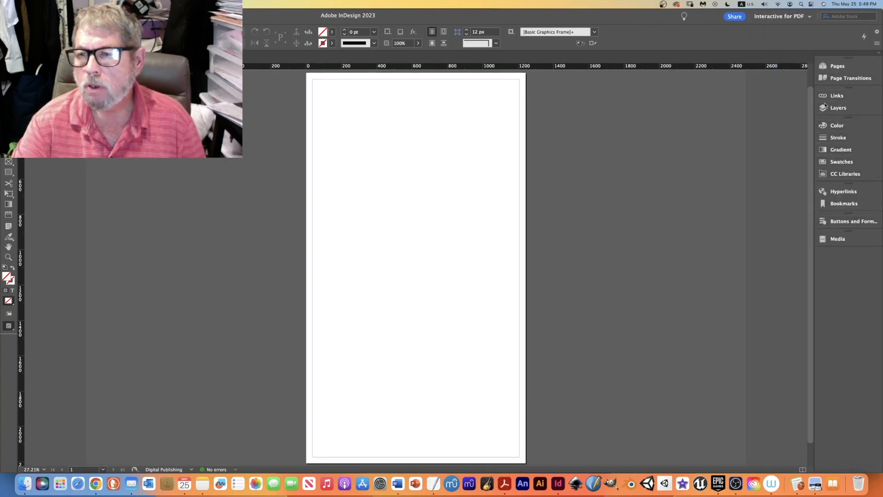
left_click(782, 16)
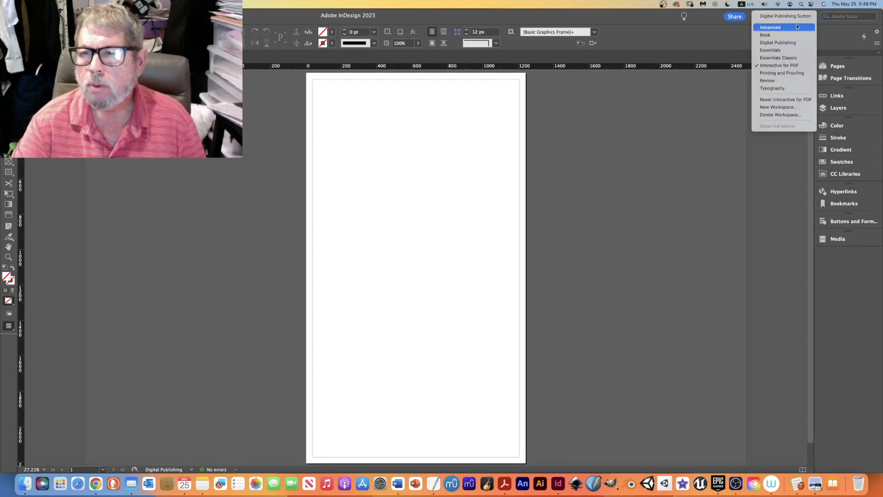
left_click(778, 42)
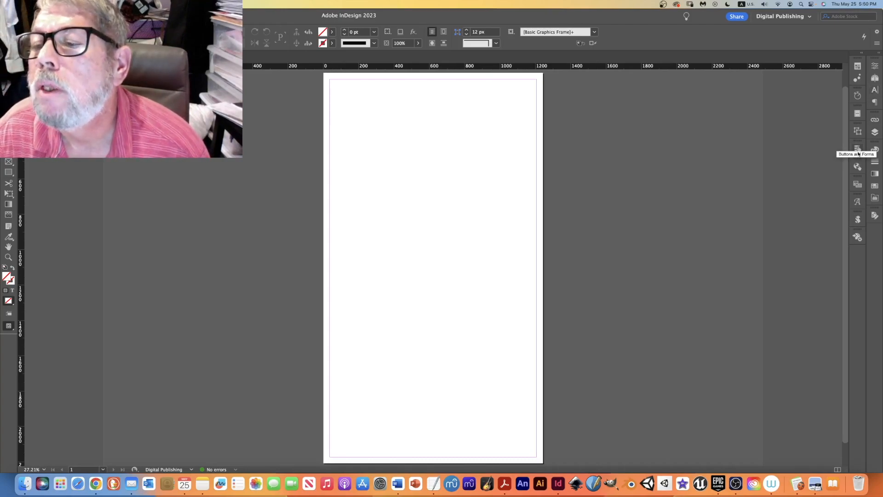
Step: Place green sample button 115 from the sample buttons library, move it lower on the page and widen it to about 419 px
left_click(858, 150)
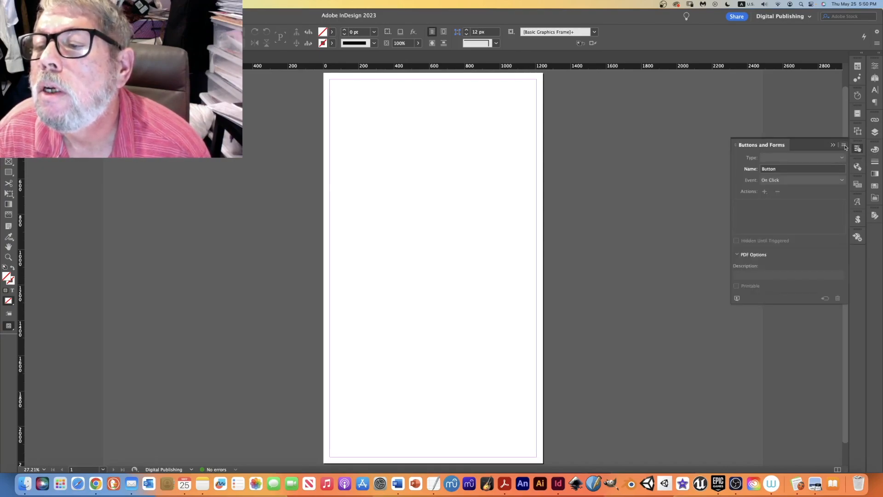
left_click(844, 145)
left_click(834, 153)
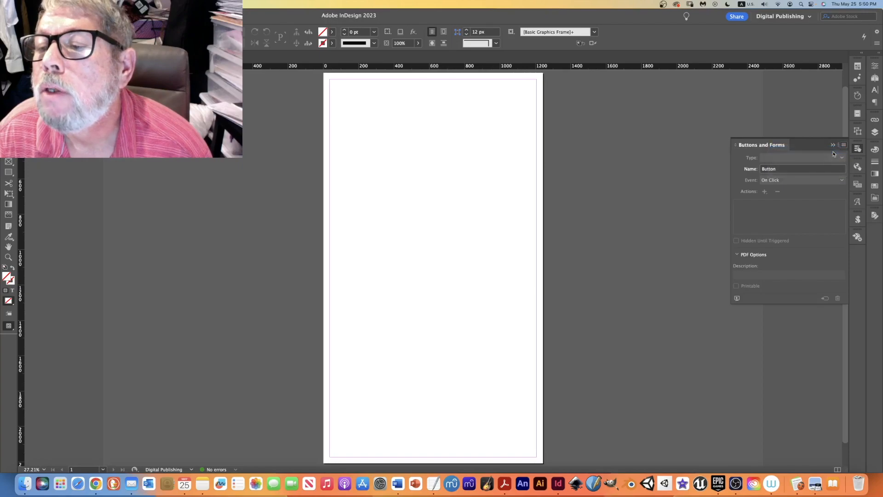
scroll(450, 316, "down", 2)
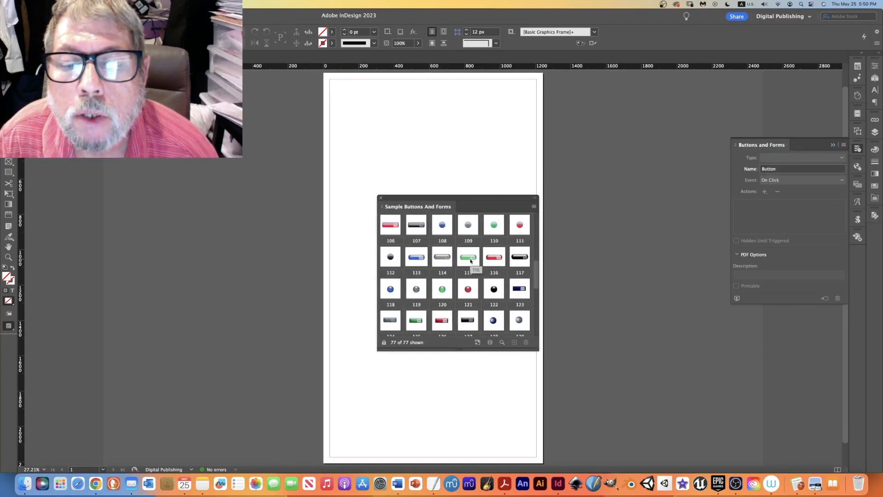
left_click_drag(461, 253, 470, 146)
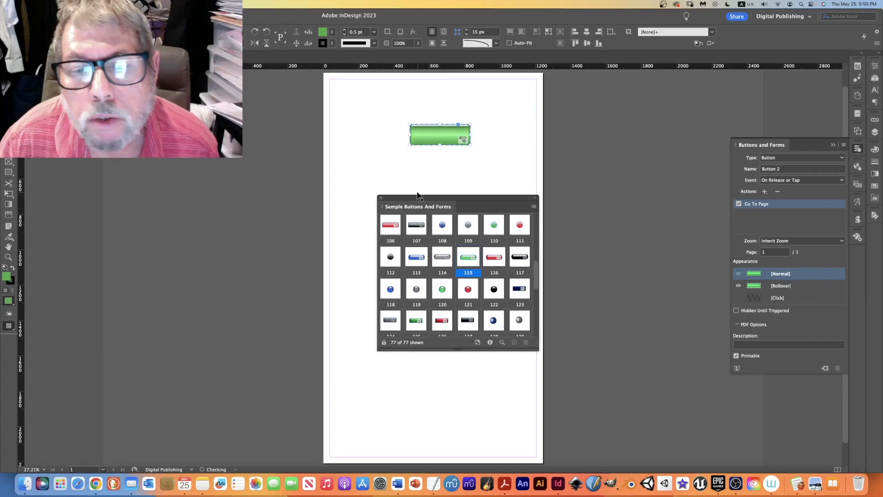
left_click(380, 199)
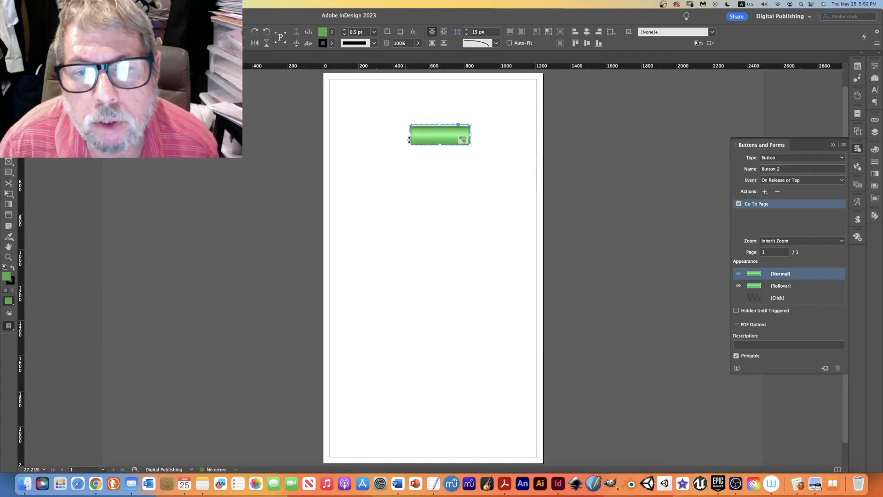
left_click_drag(435, 136, 421, 223)
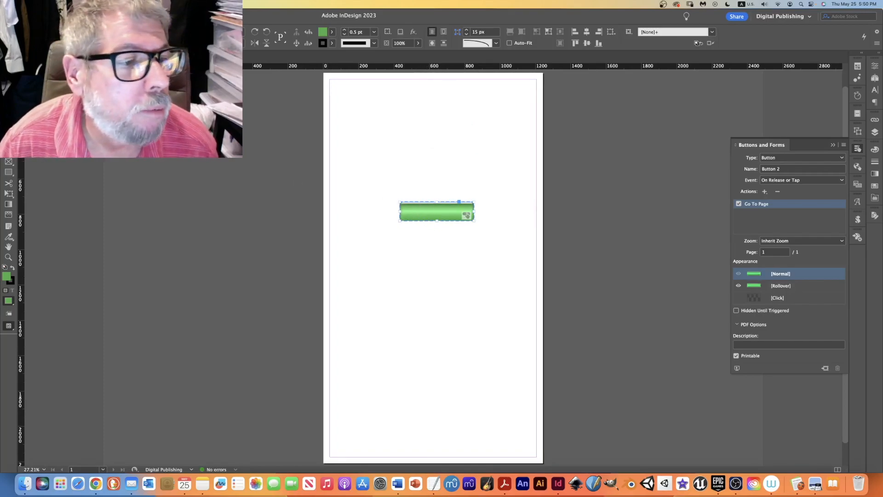
Step: Add the label SNHU inside the green button in [Paper] white, 60 pt Marker Felt
double_click(443, 217)
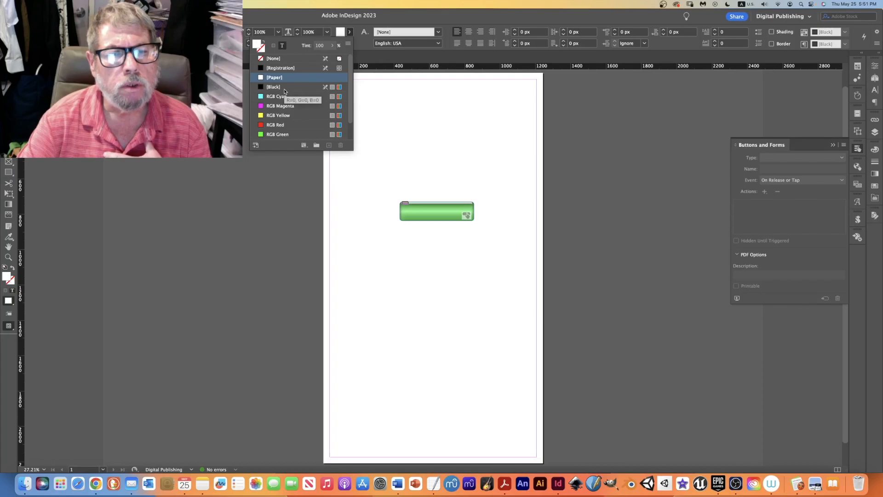
left_click(141, 32)
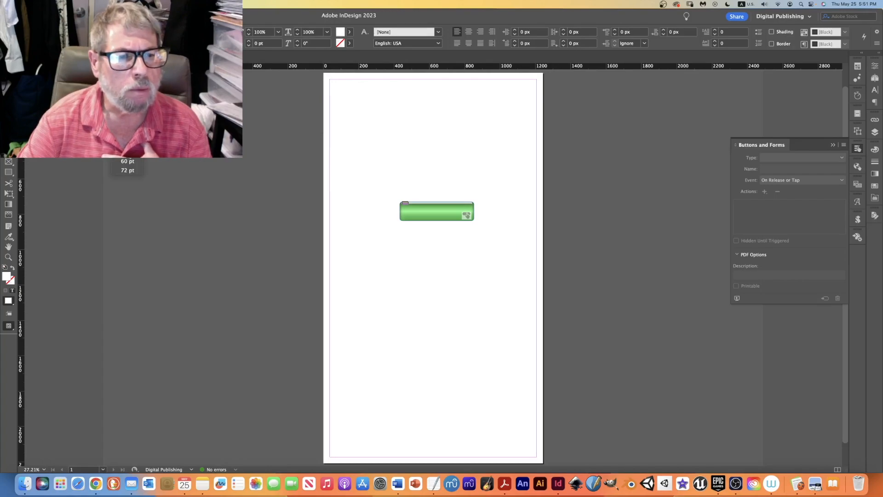
left_click(133, 161)
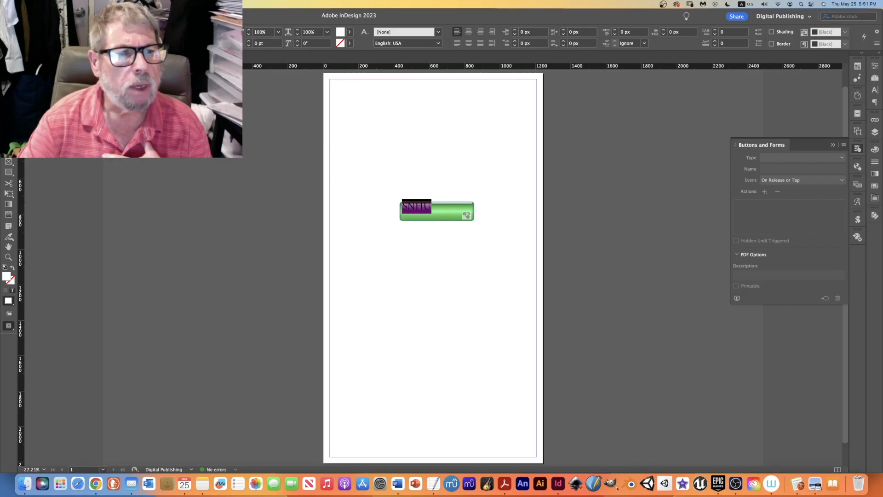
left_click(96, 32)
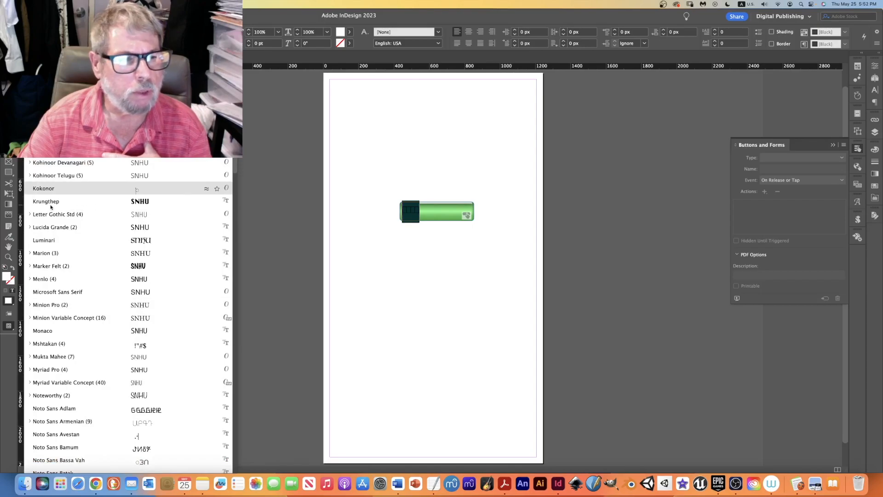
left_click(114, 270)
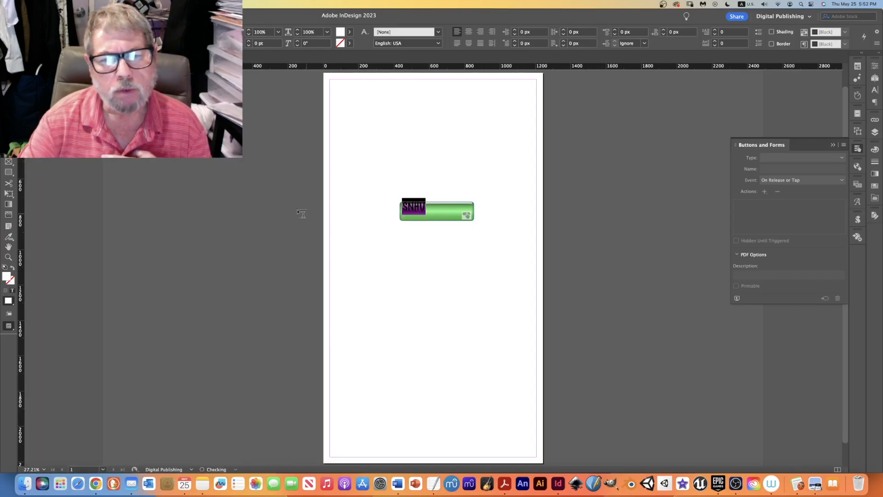
Step: Center the SNHU label horizontally and set its text frame's vertical justification to Center
left_click(469, 32)
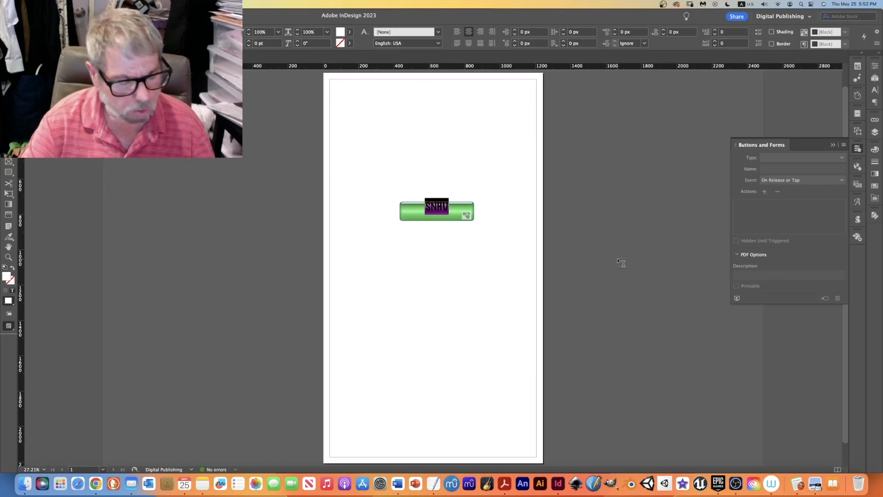
key("super+b")
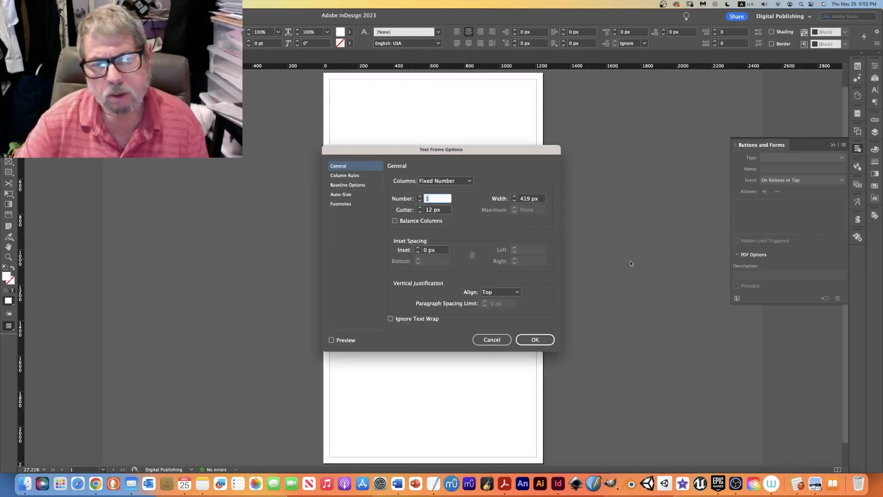
left_click(516, 293)
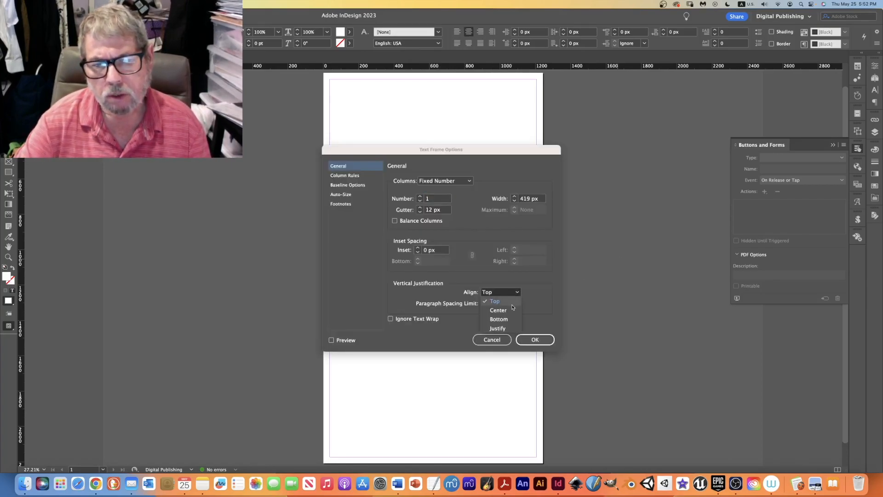
left_click(501, 310)
left_click(533, 339)
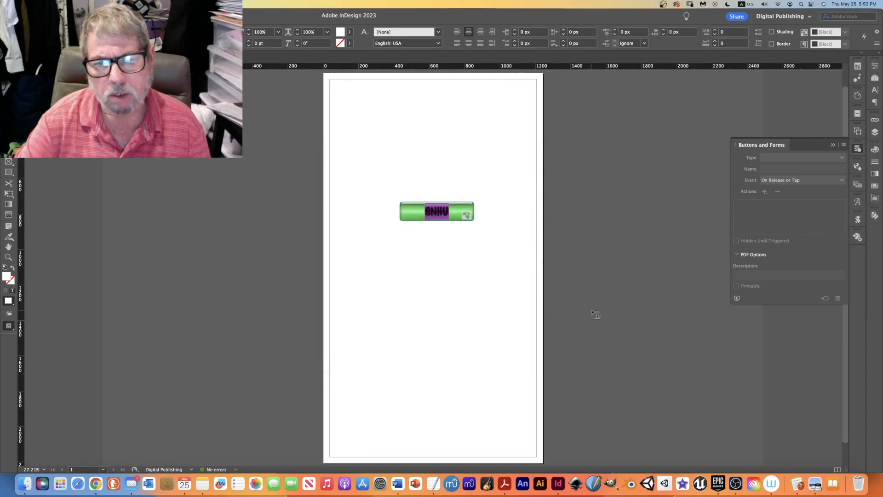
key("Escape")
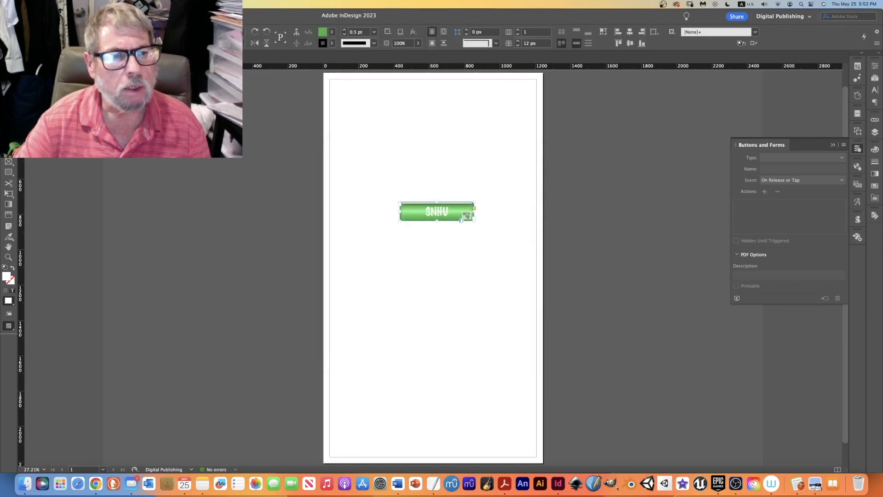
left_click(260, 221)
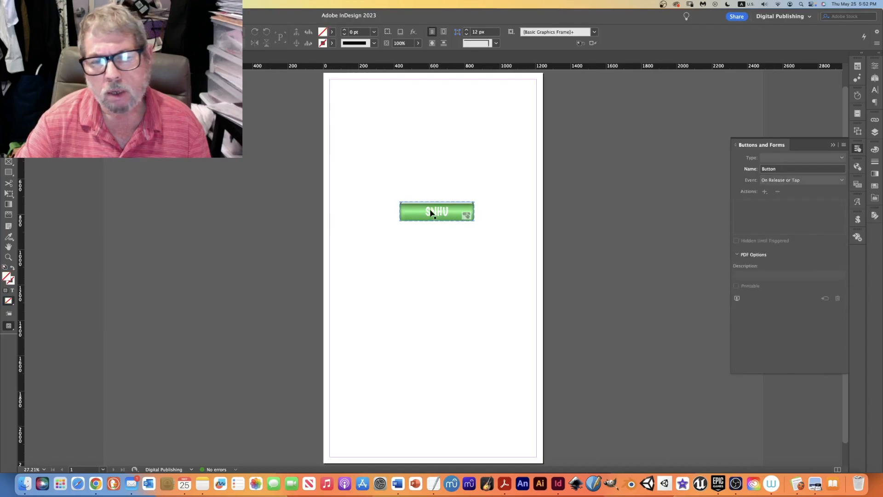
Step: Change the SNHU label's fill colour to [Black] in the button's Normal appearance
left_click(445, 222)
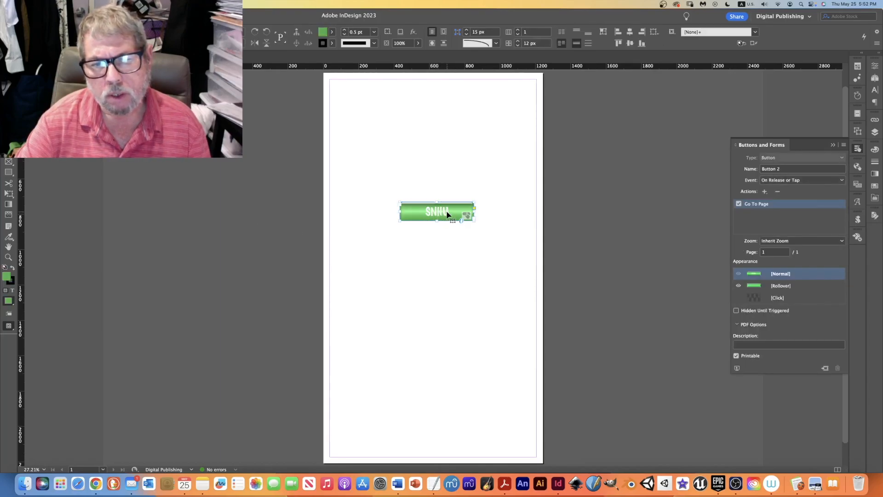
double_click(436, 212)
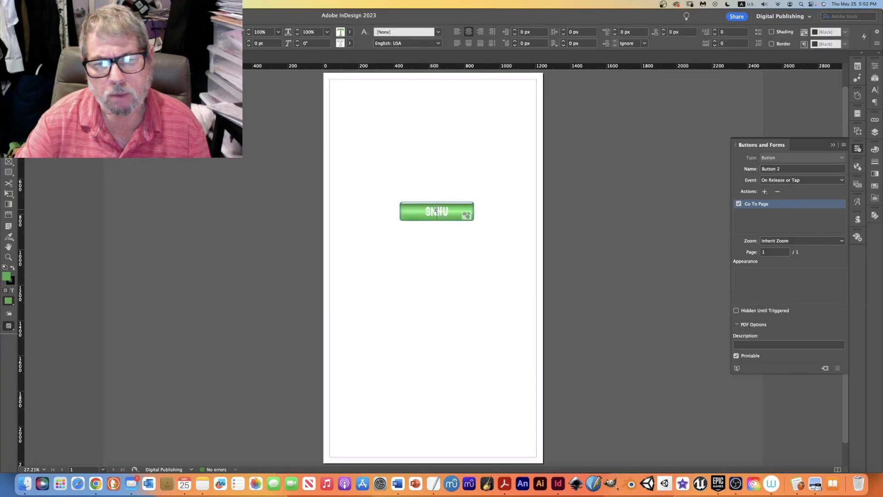
key("super+a")
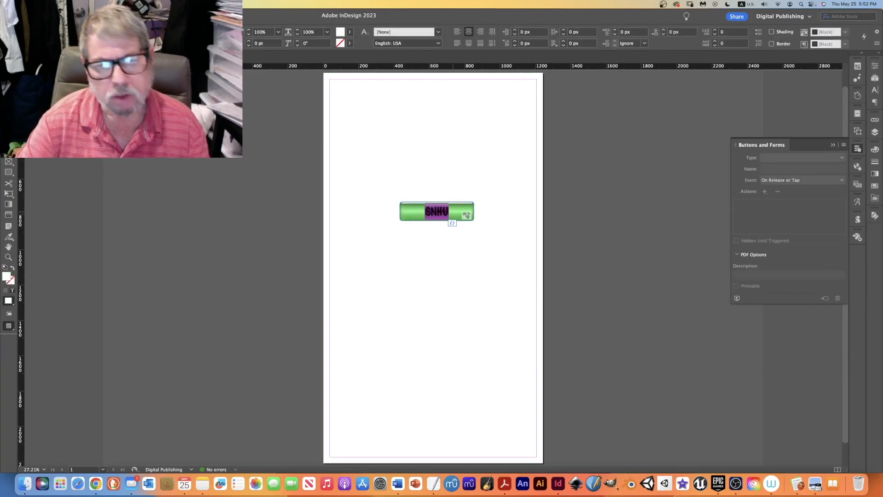
left_click(350, 32)
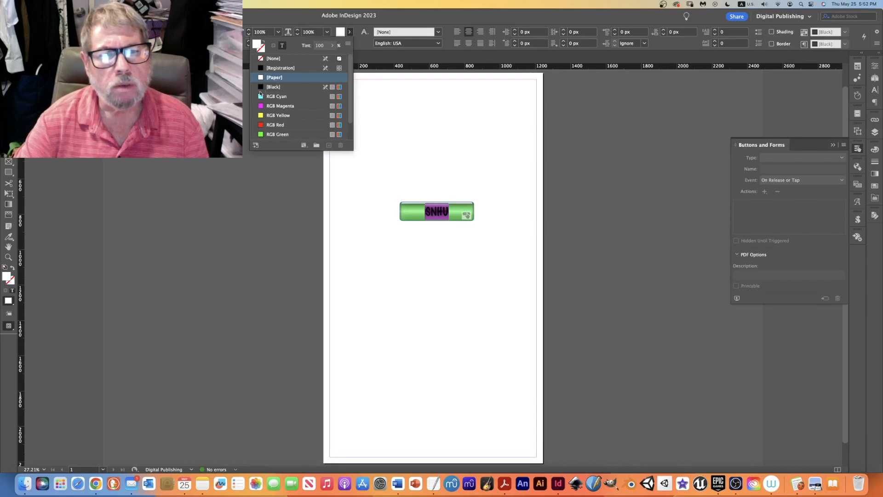
left_click(259, 87)
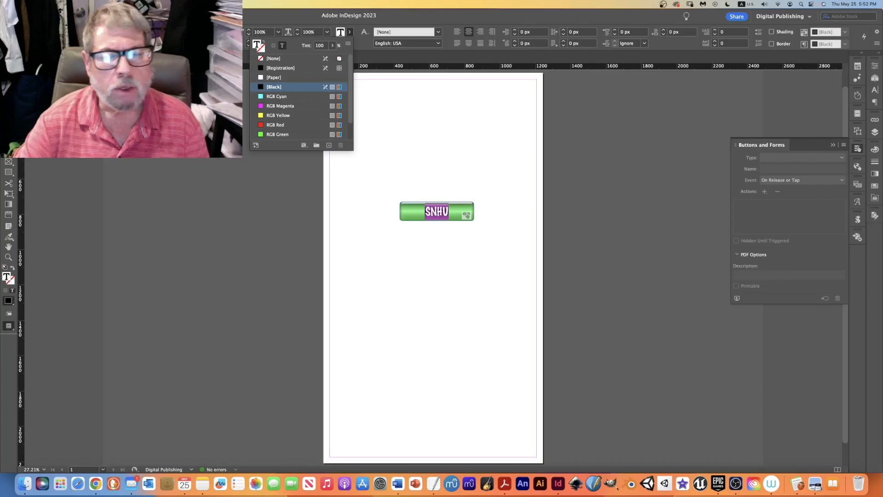
left_click(9, 67)
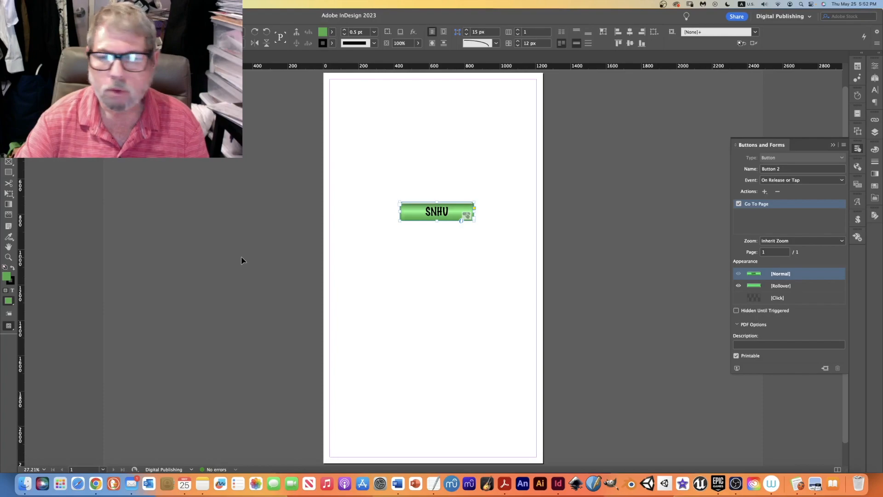
Step: Copy the black SNHU label from the Normal appearance into the button's Rollover appearance
left_click(759, 287)
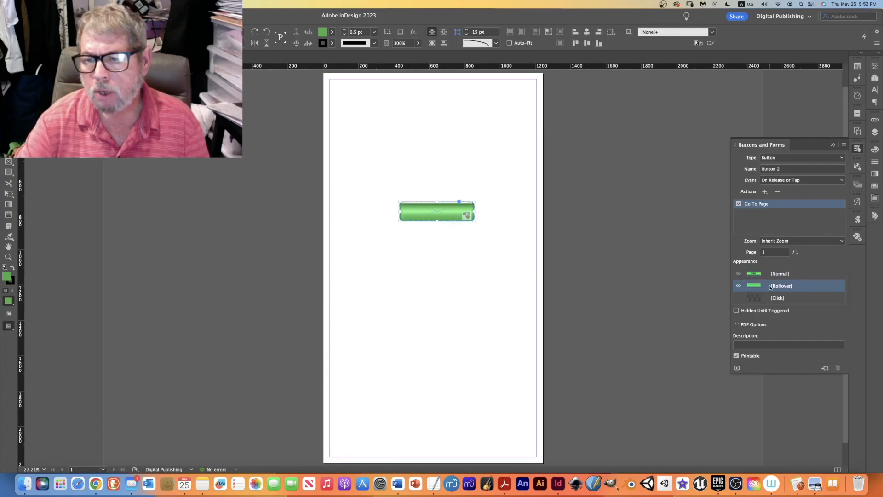
left_click(792, 276)
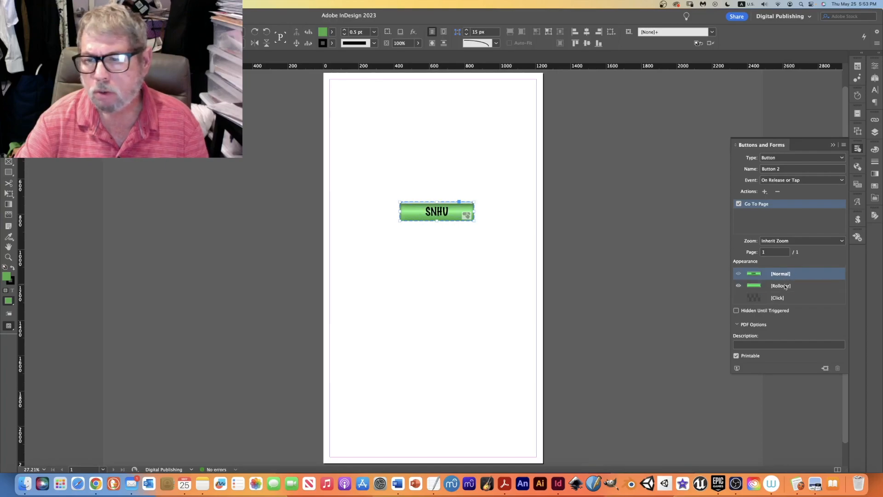
left_click(785, 287)
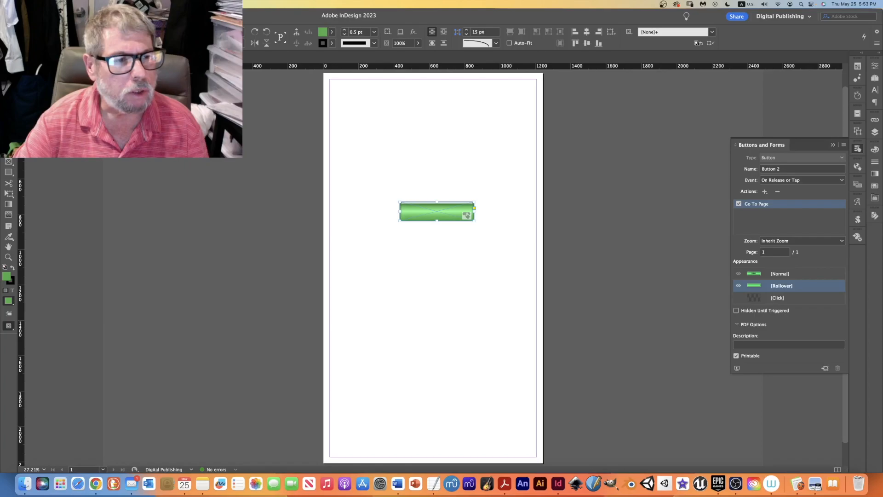
double_click(433, 214)
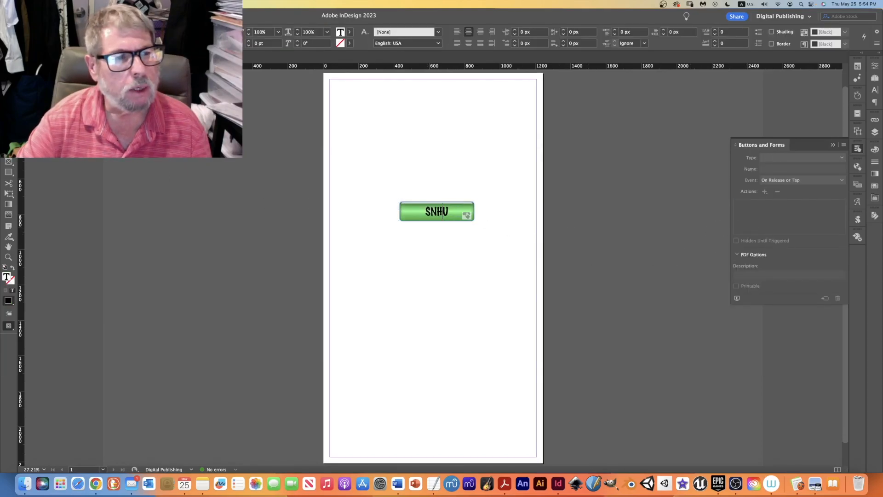
key("Escape")
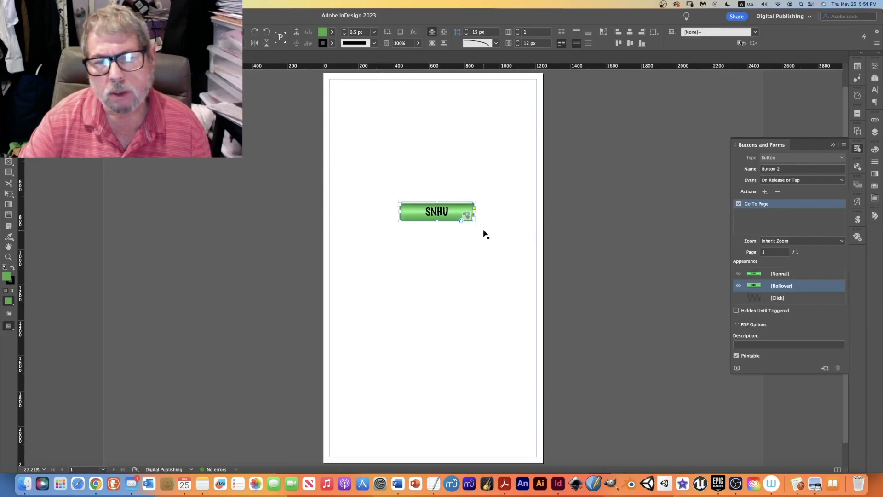
left_click(785, 276)
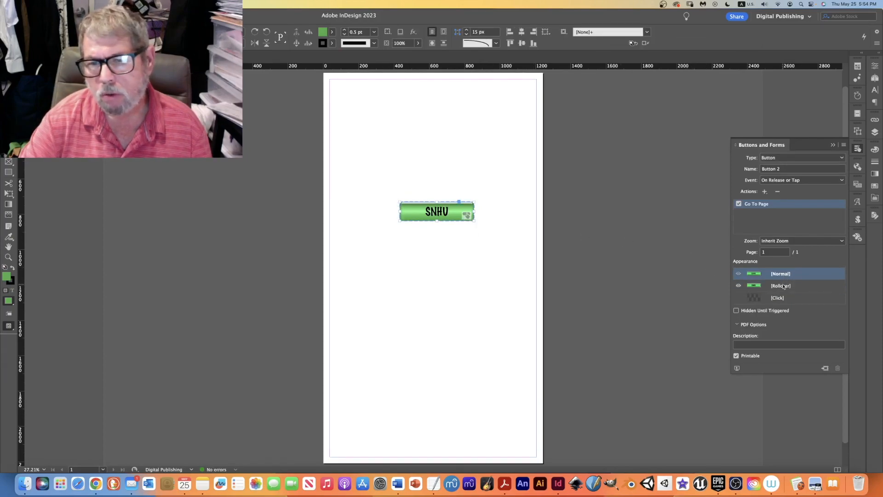
Step: Change the button's fill in the Rollover appearance to bright green 40f30a and compare it with the Normal appearance
left_click(783, 286)
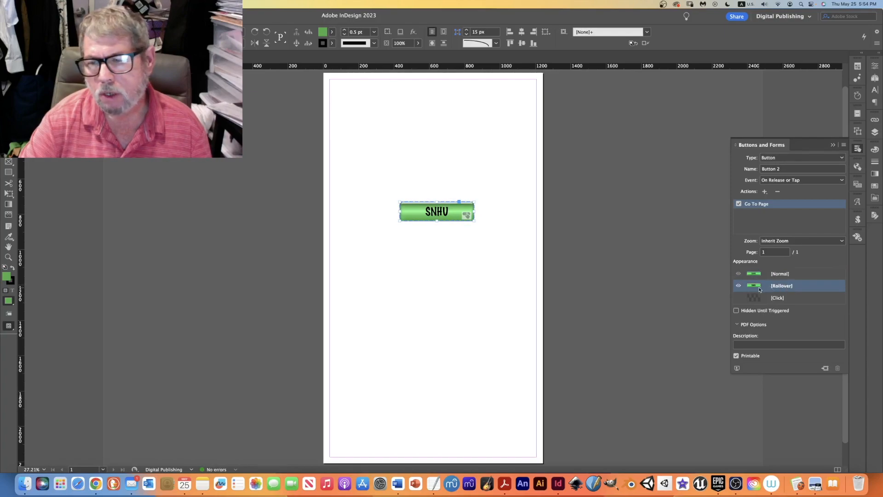
left_click(332, 33)
left_click(331, 34)
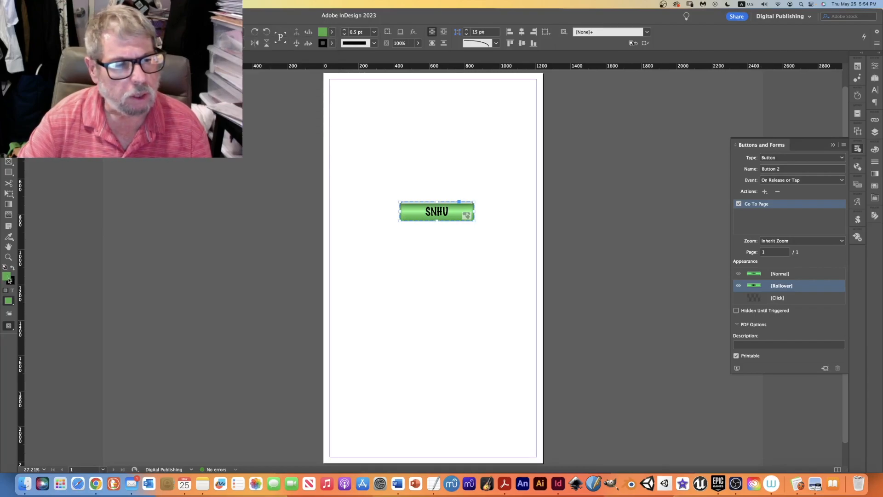
double_click(8, 280)
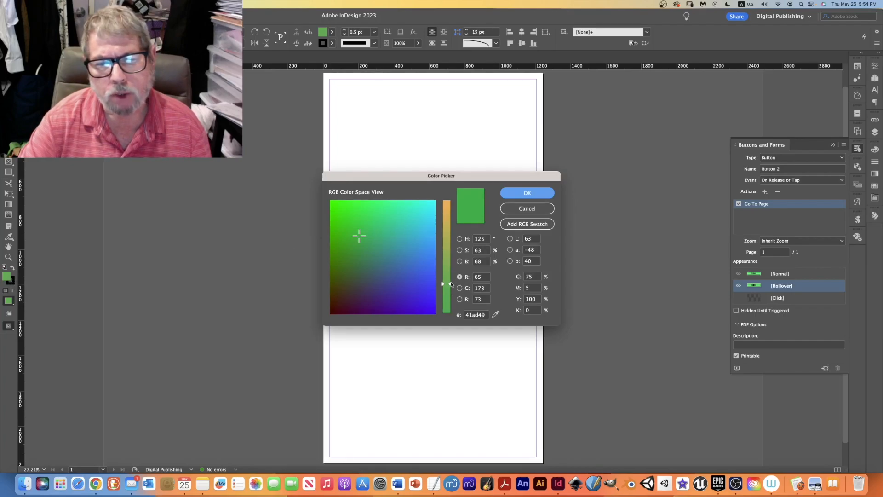
left_click(334, 206)
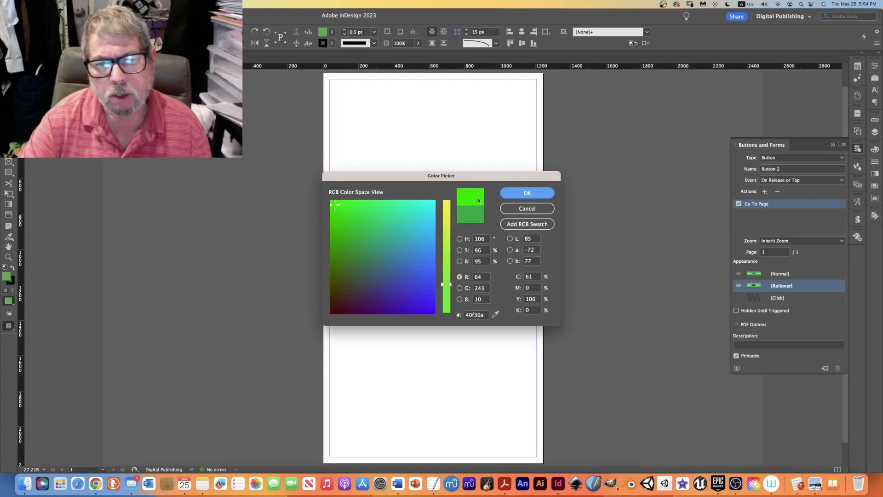
left_click(517, 193)
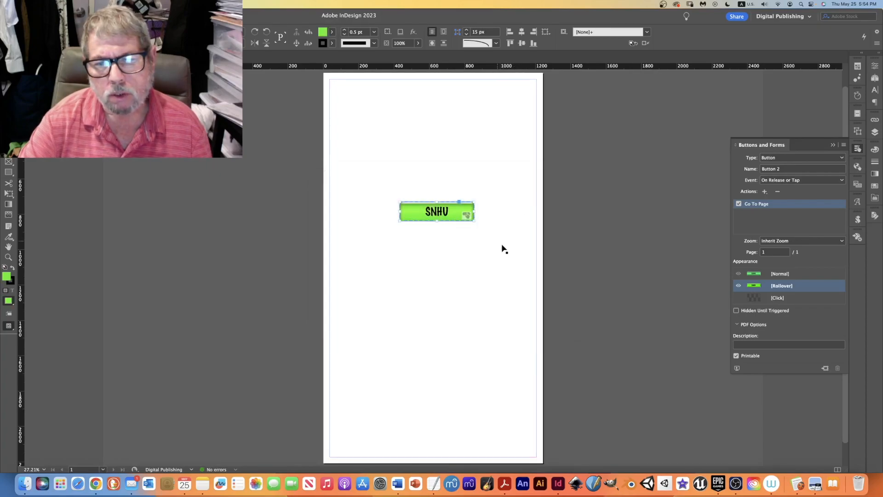
left_click(787, 276)
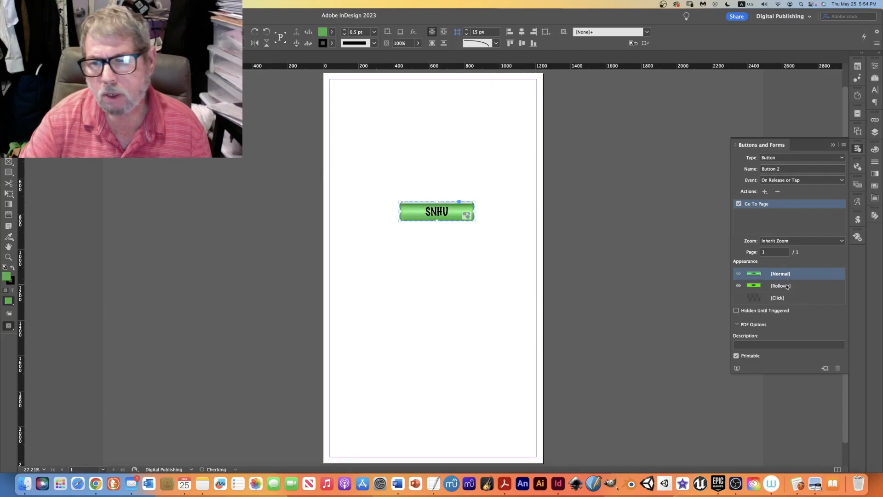
left_click(787, 287)
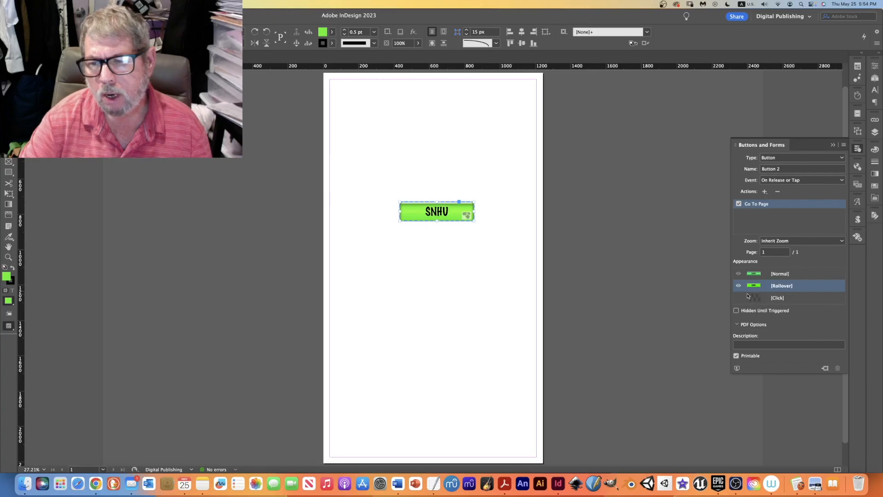
Step: Activate the button's Click appearance and set its fill to dark teal 406966
left_click(776, 299)
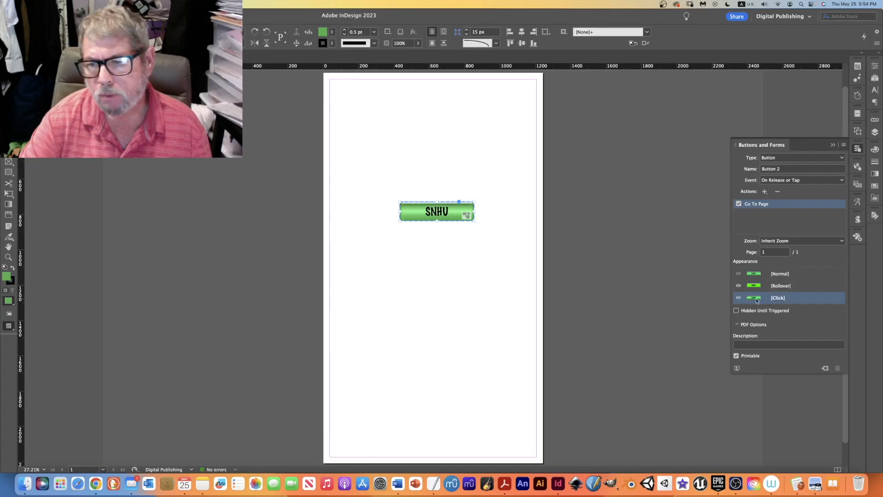
double_click(456, 217)
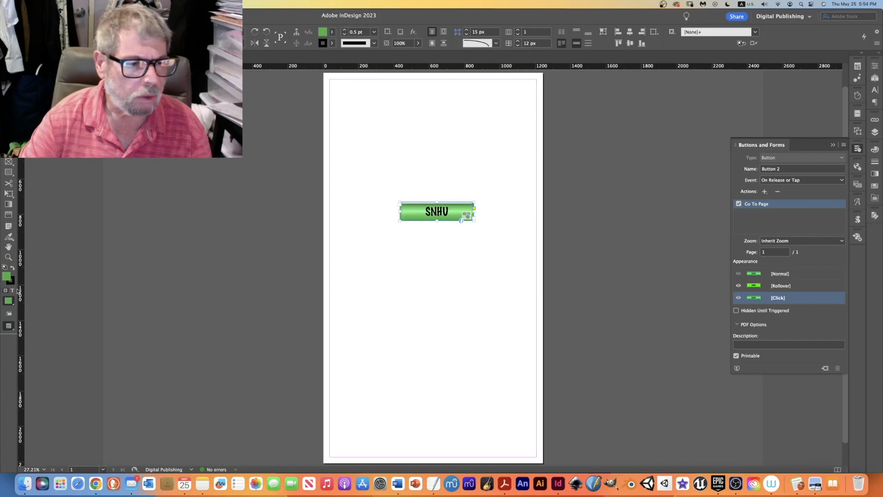
double_click(8, 280)
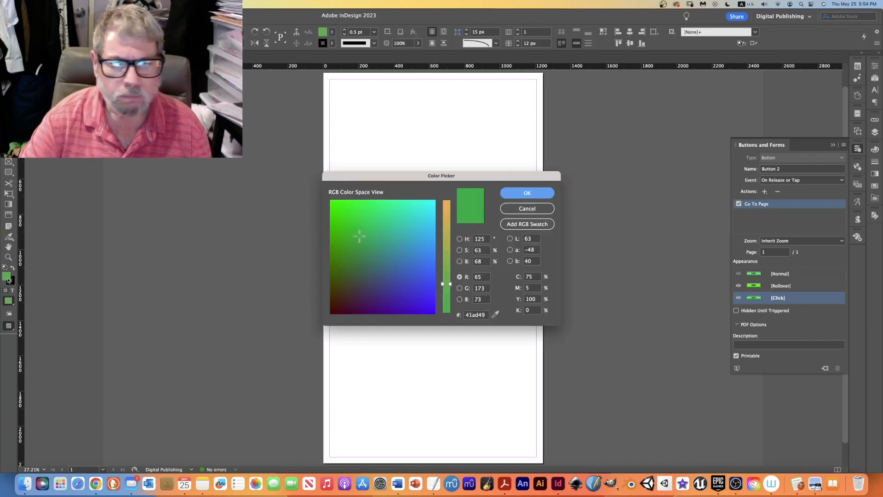
left_click(372, 266)
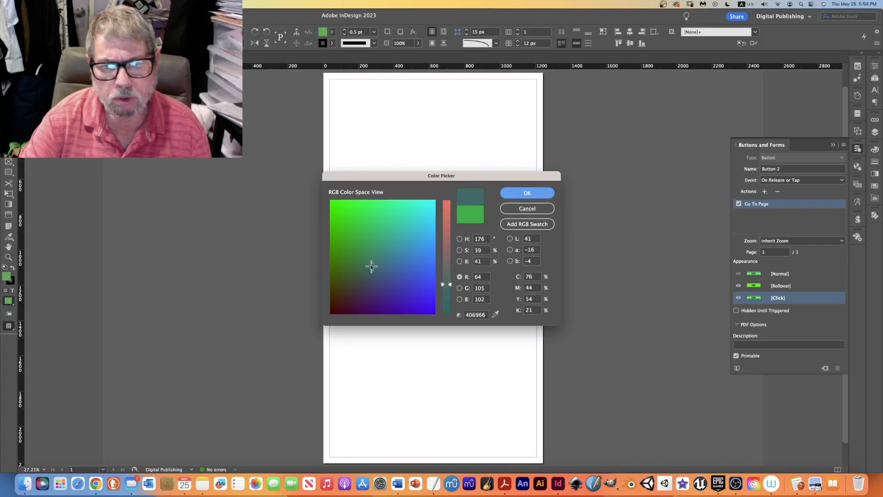
key("Return")
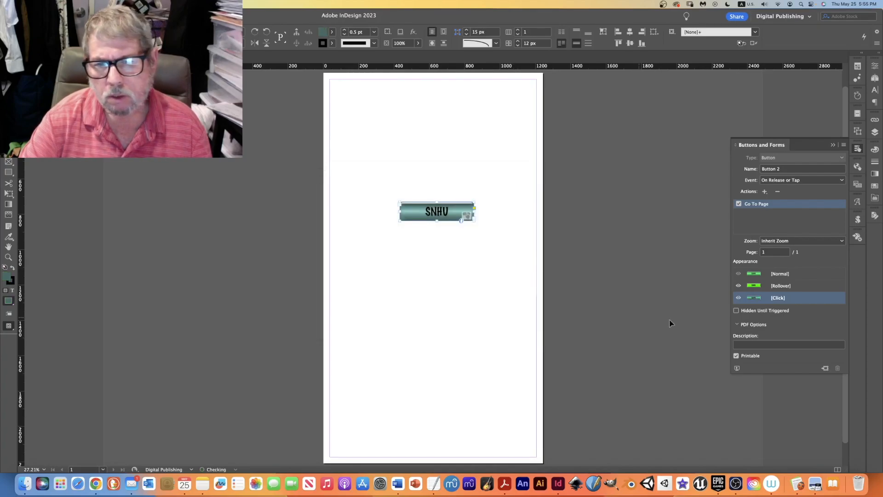
Step: Add a Go To URL action to the button and rename it SNHU Button
left_click(794, 275)
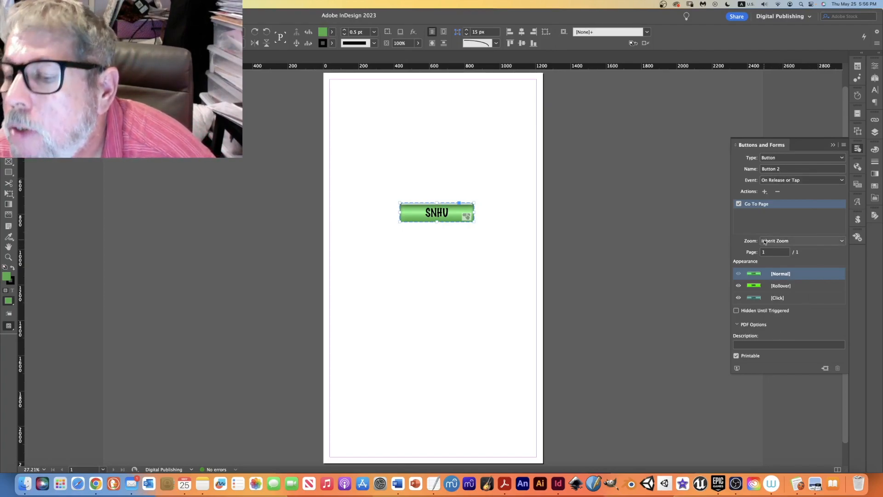
left_click(765, 191)
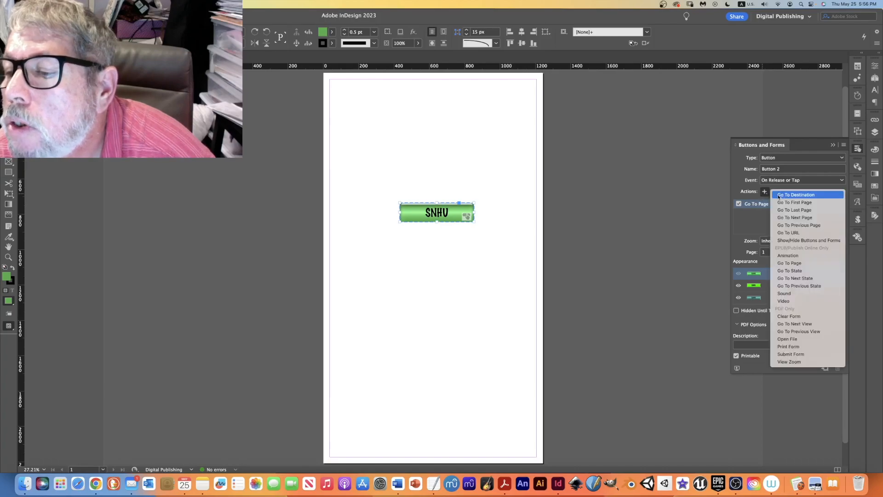
left_click(790, 233)
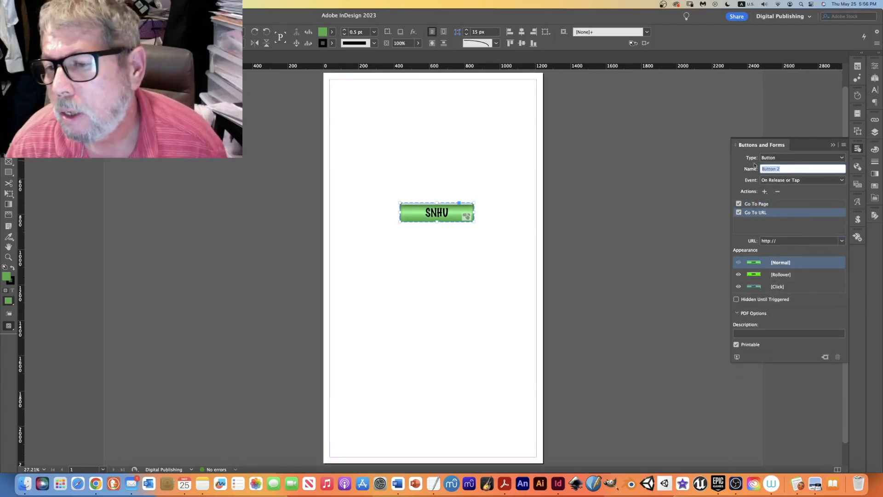
left_click(789, 169)
left_click_drag(781, 168, 762, 169)
type("N")
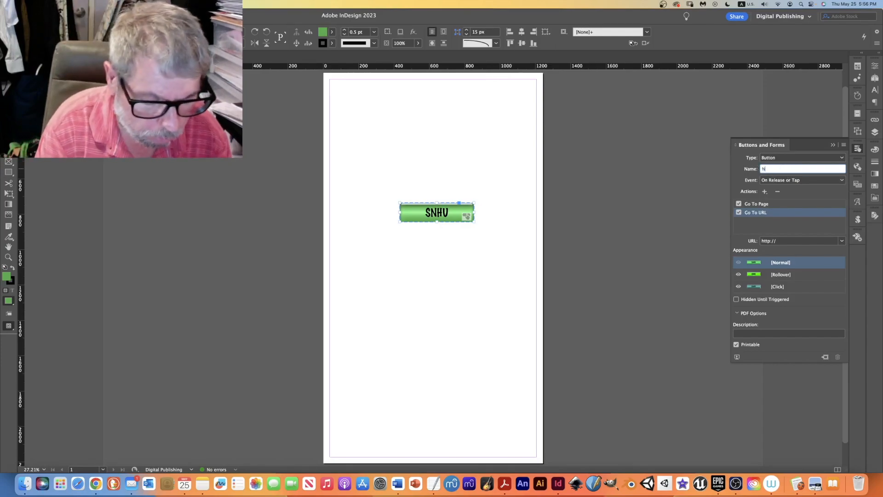
type("NHU Button")
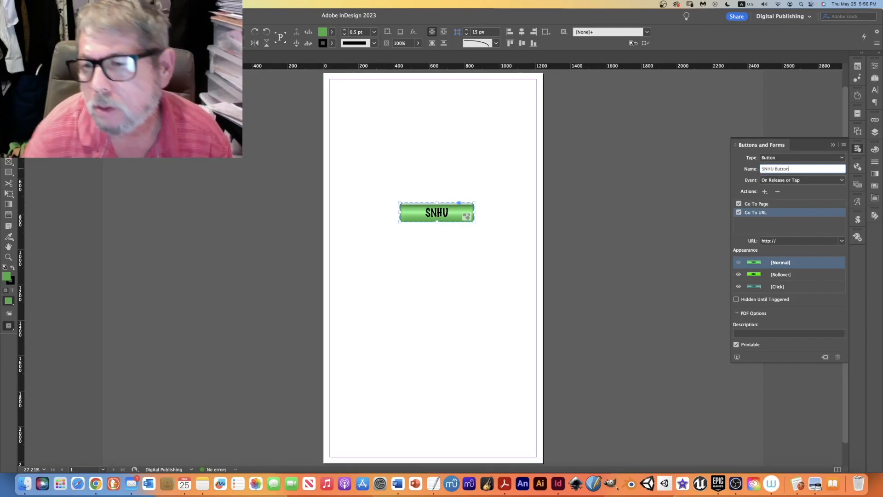
left_click(790, 243)
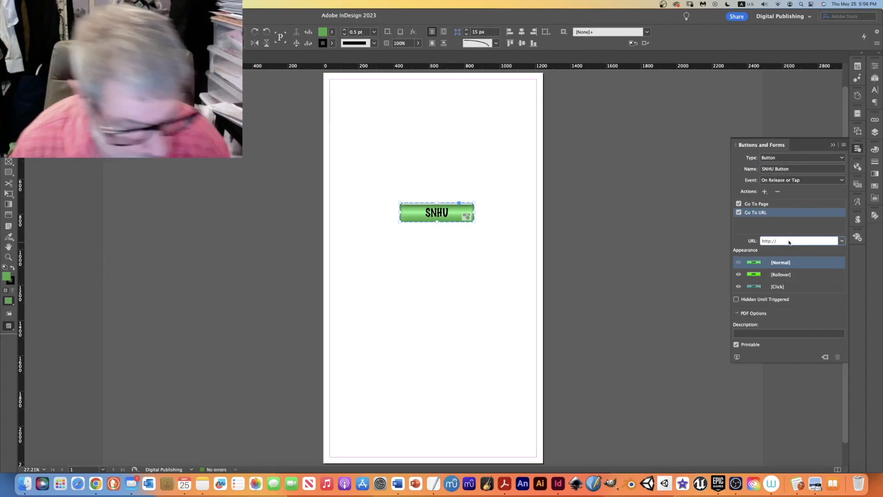
type("snhu.")
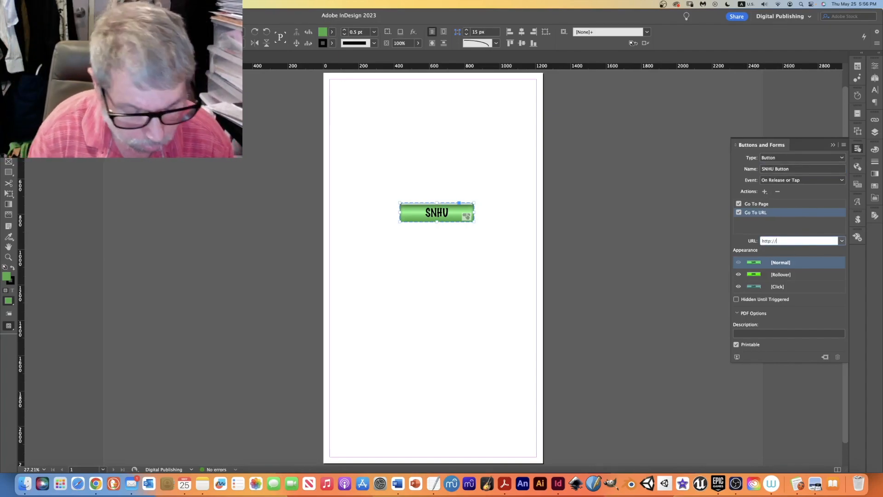
type("edu")
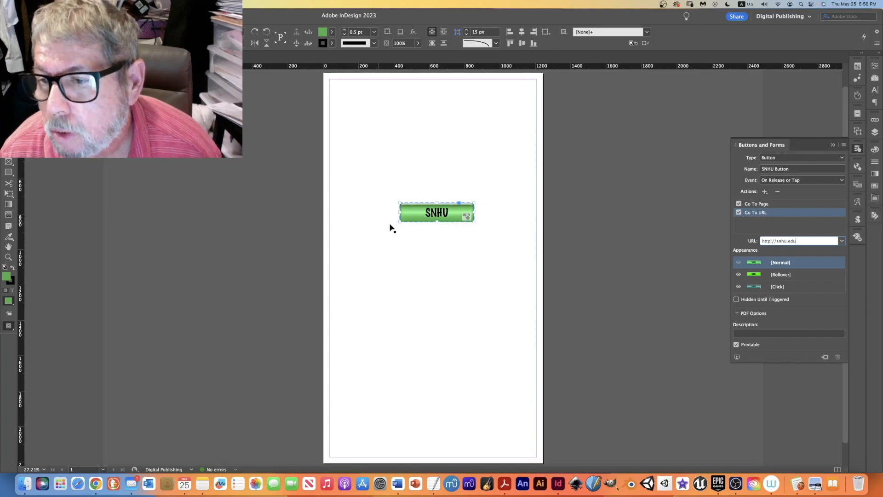
Step: Export the document to the Desktop as ButtonTutorial in Adobe PDF (Interactive) format and view the PDF
left_click(513, 253)
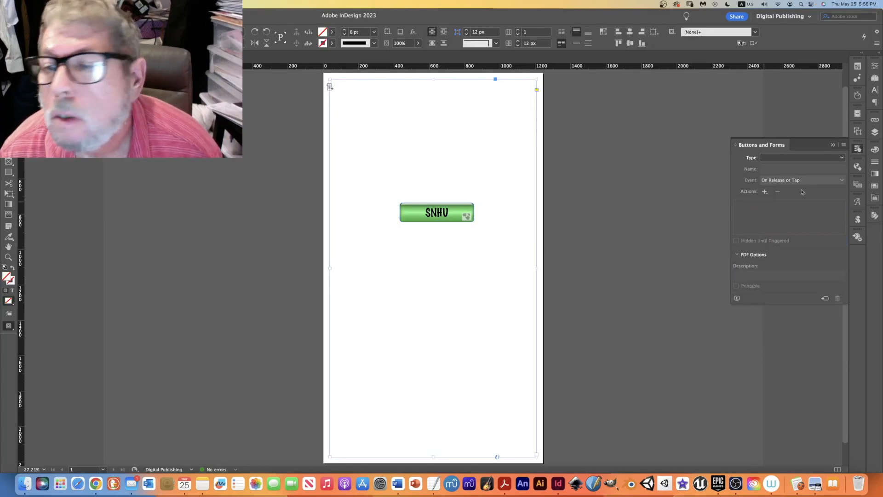
left_click(835, 145)
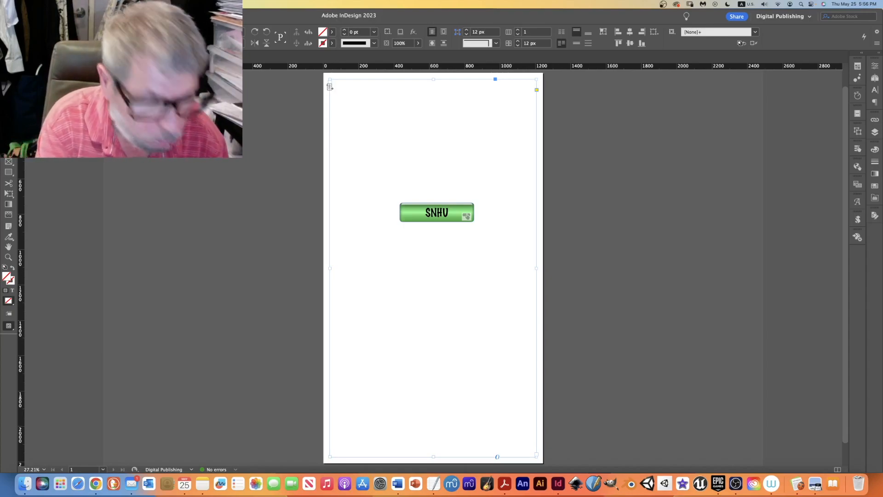
key("super+e")
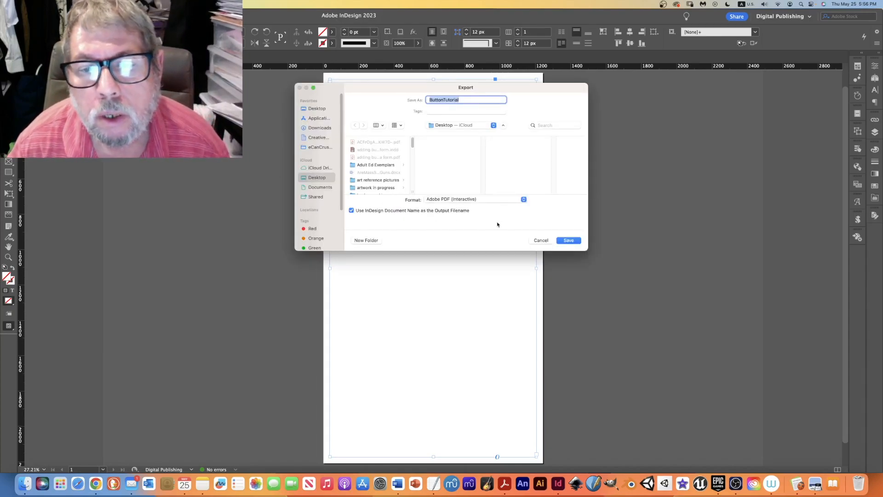
left_click(569, 241)
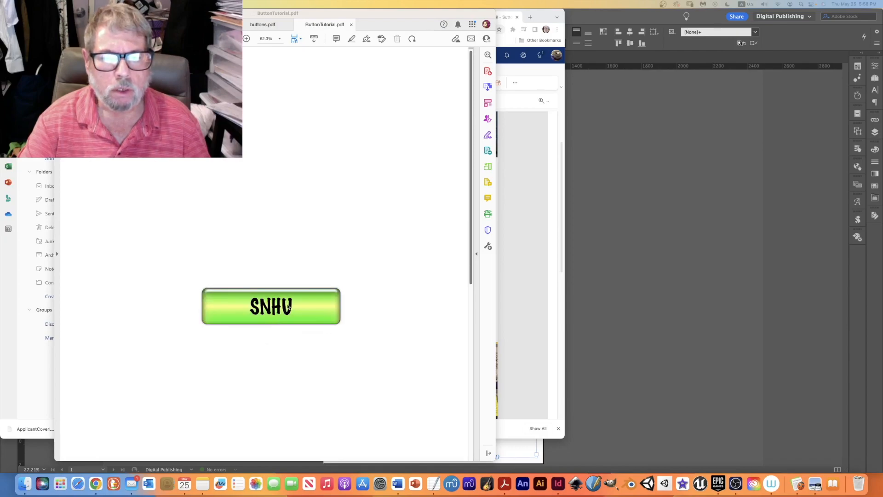
Step: Test the SNHU button's web link in the exported ButtonTutorial PDF
left_click(304, 309)
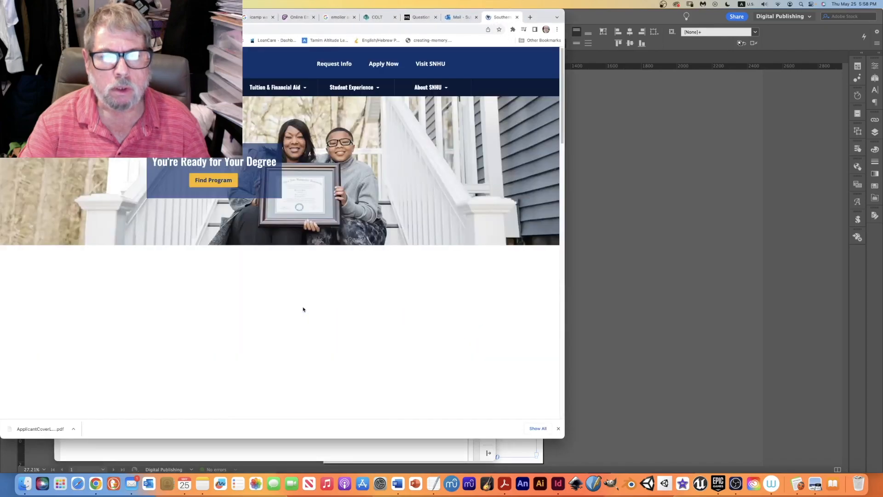
mouse_move(354, 86)
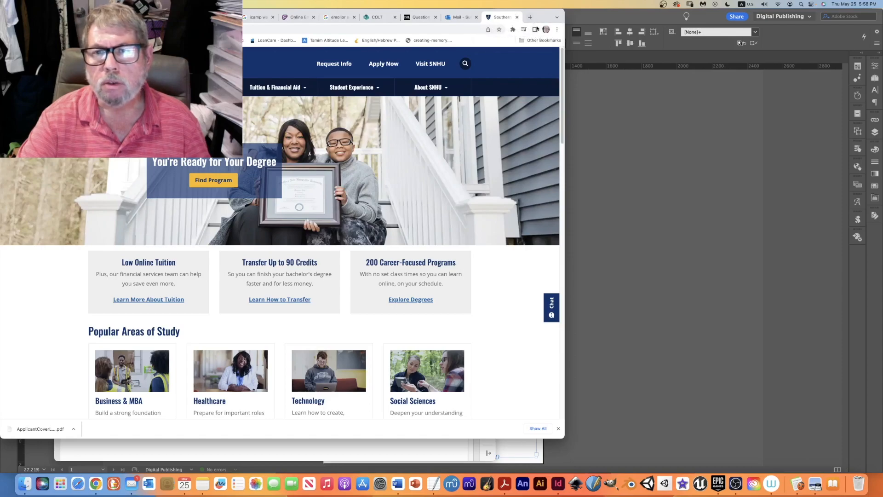
Step: Return to InDesign, reopen the Buttons and Forms settings and select the SNHU button
left_click(799, 262)
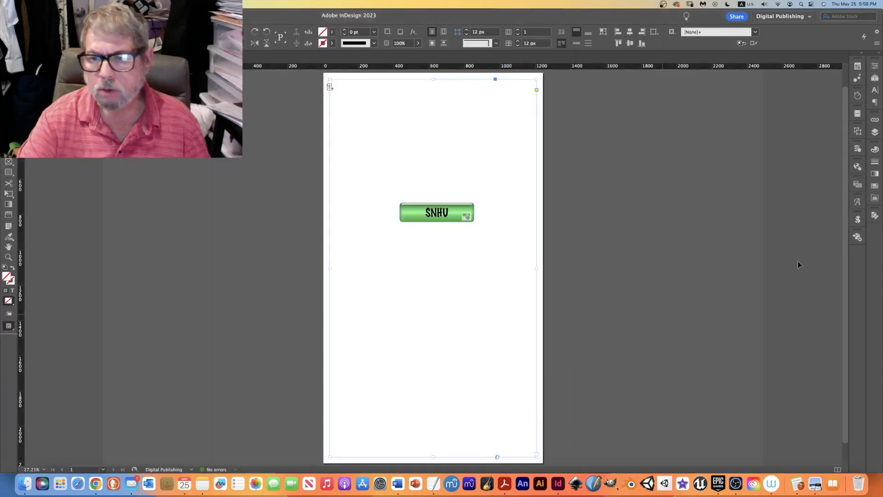
left_click(857, 150)
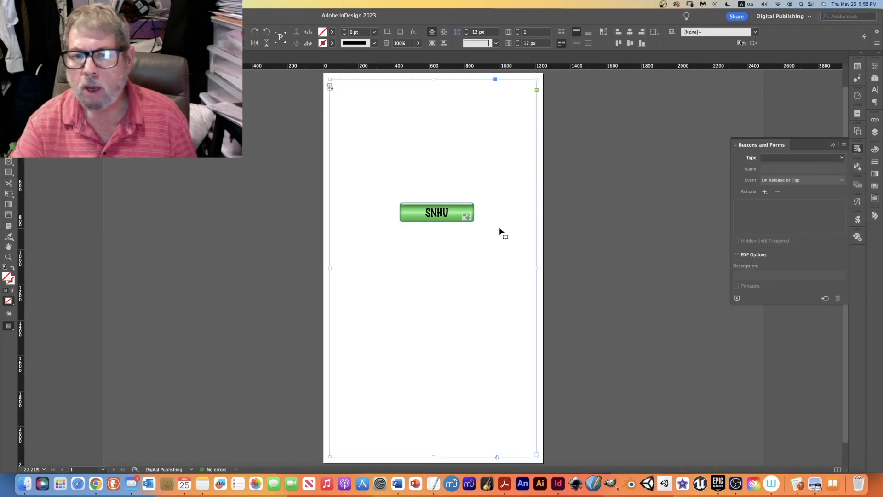
left_click(468, 211)
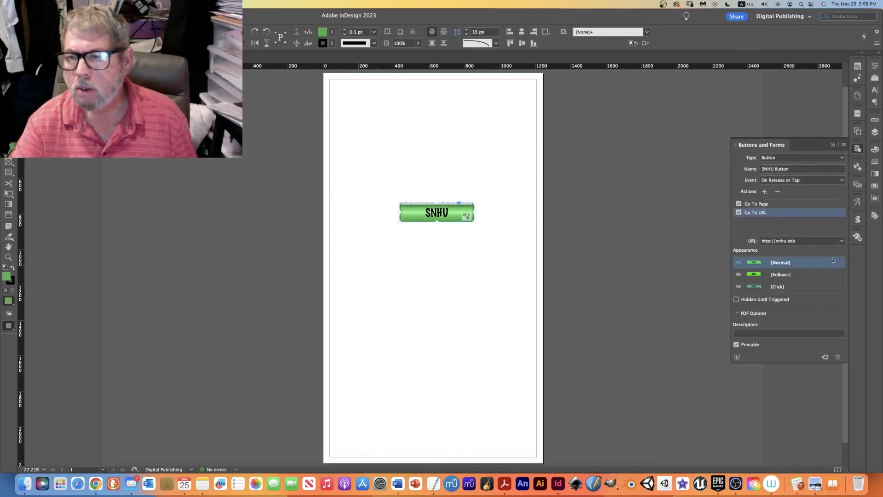
Step: Replace the SNHU button's Go To Page action with a Submit Form action and deselect the button
left_click(764, 192)
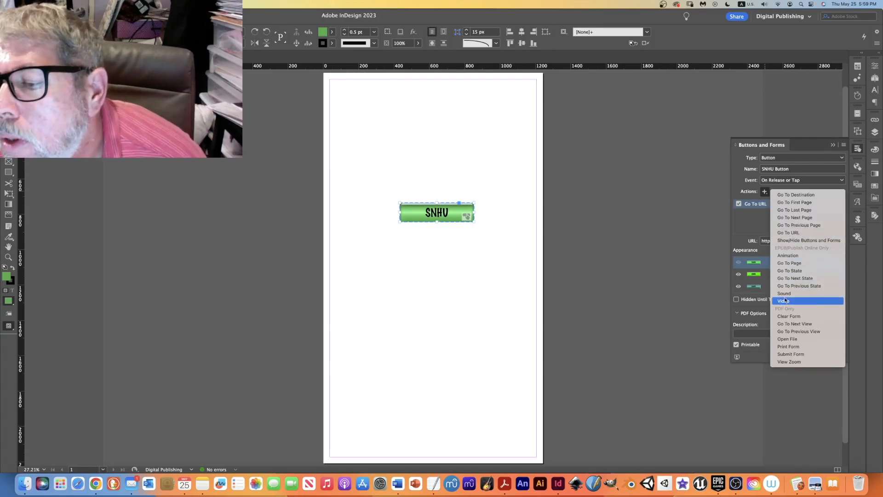
left_click(793, 354)
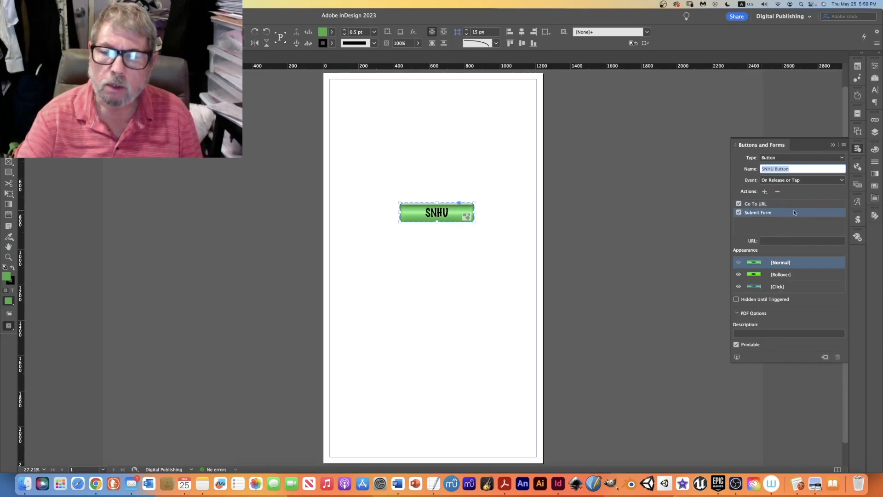
left_click(833, 147)
left_click(686, 242)
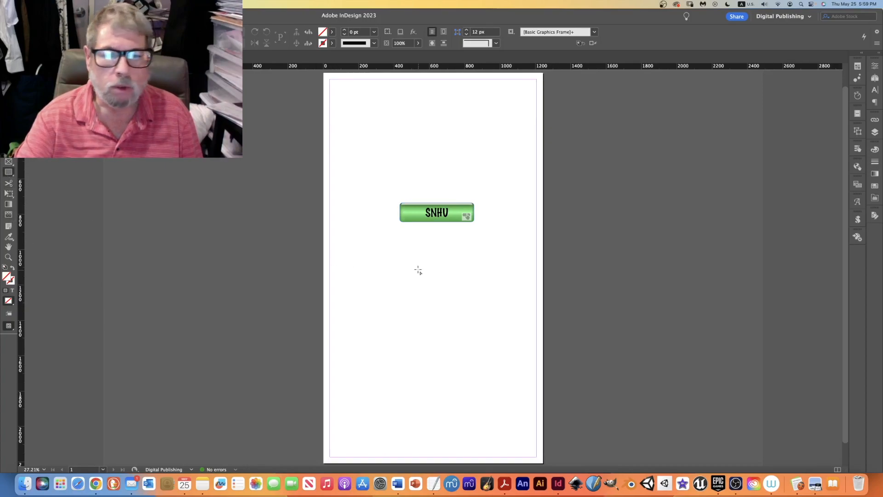
Step: Draw a rectangle about 486 px wide below the SNHU button and fill it with RGB Red
left_click_drag(391, 260, 478, 284)
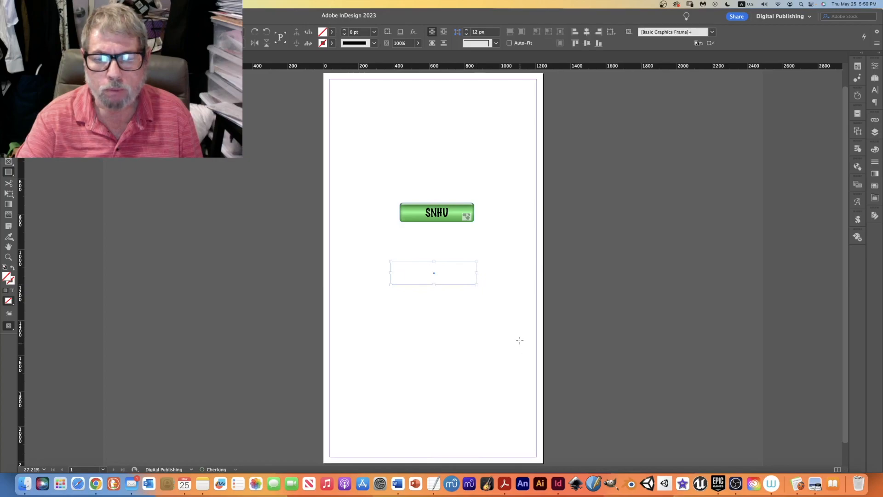
left_click(332, 32)
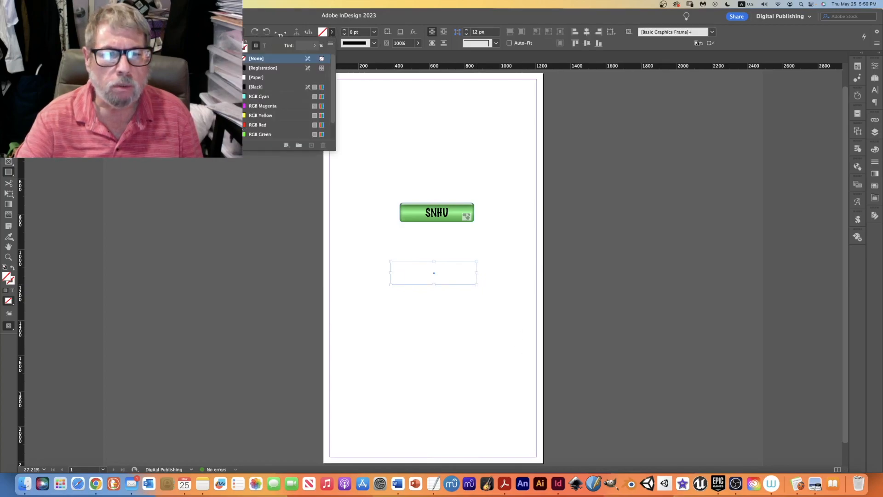
left_click(258, 125)
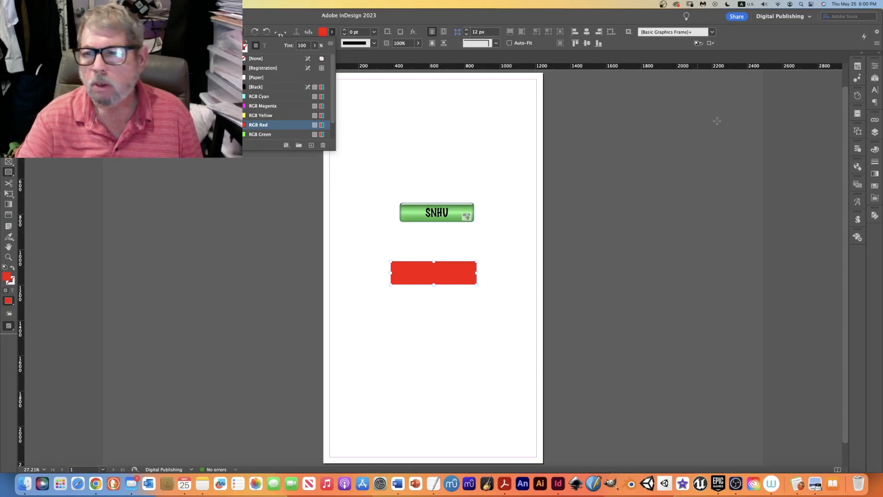
left_click(876, 90)
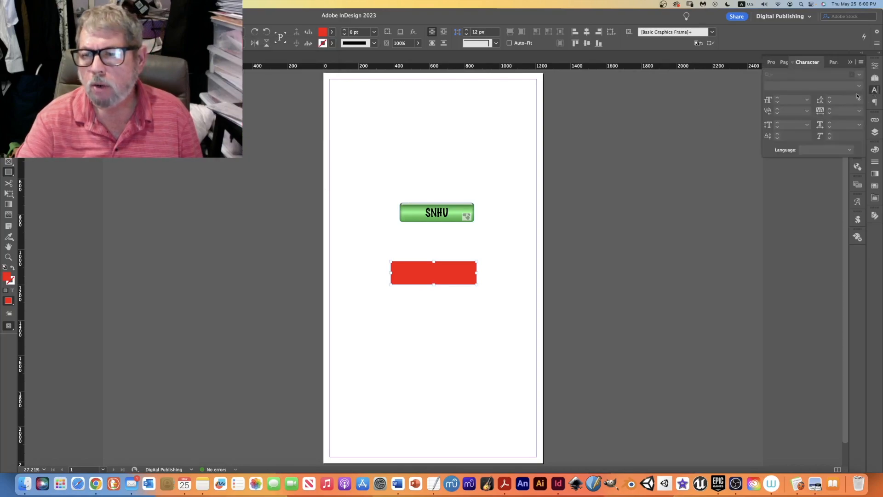
left_click(476, 272)
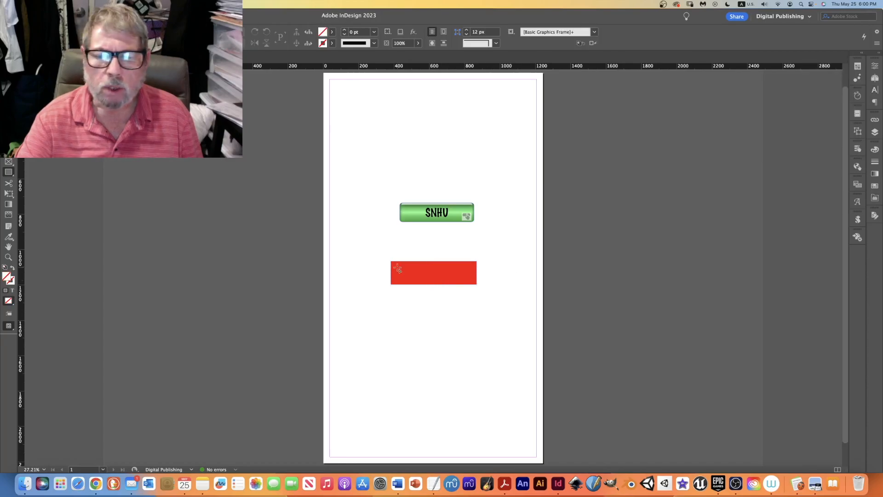
Step: Add the text "Google" to the red rectangle, centred horizontally and sized 60 pt
key("t")
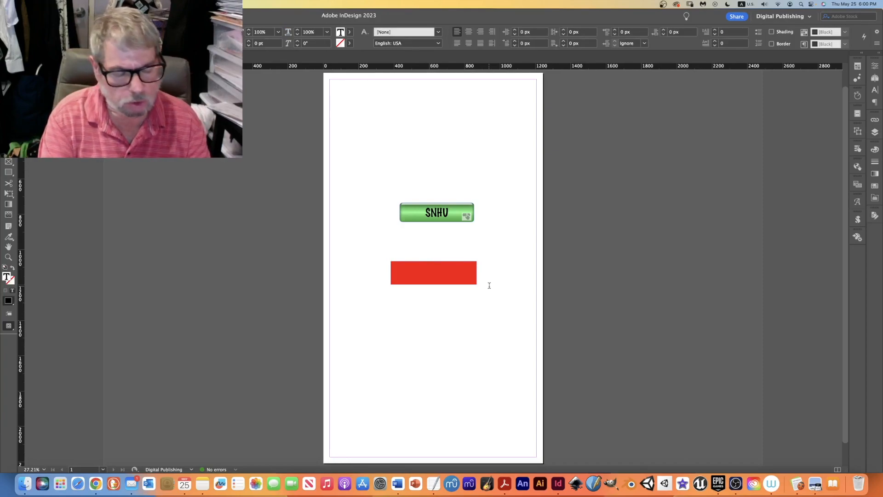
type("SN")
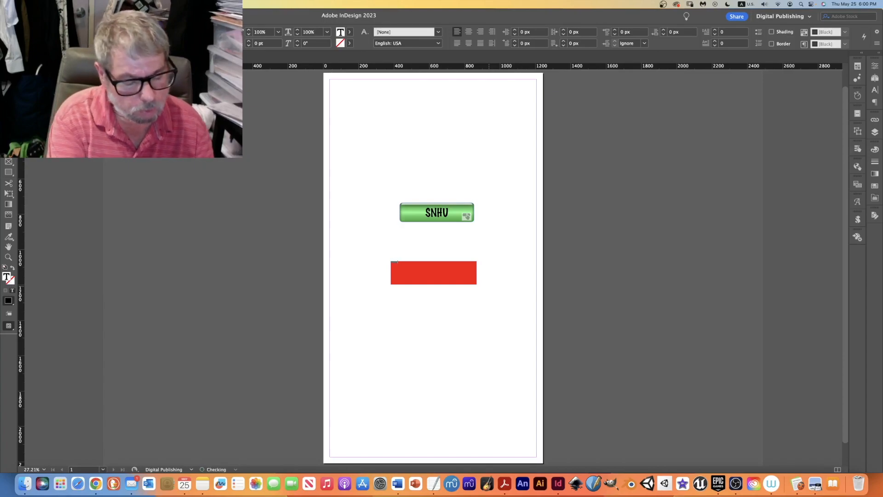
key("super+a")
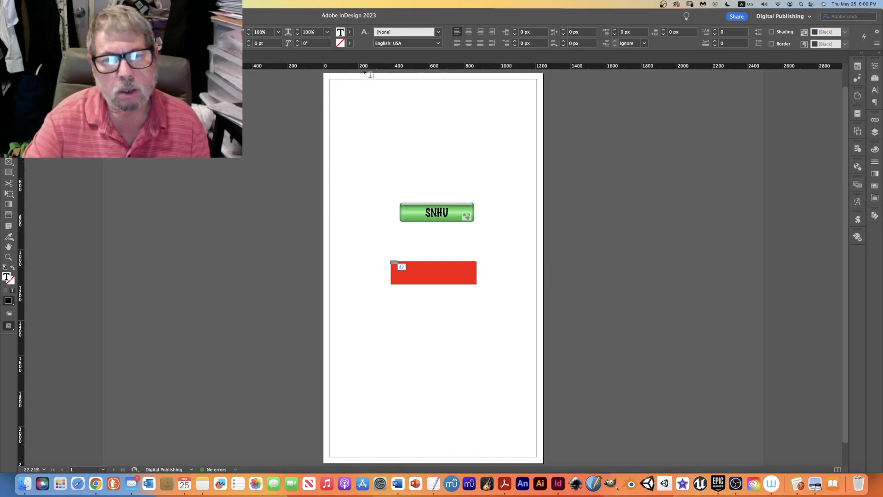
left_click(469, 32)
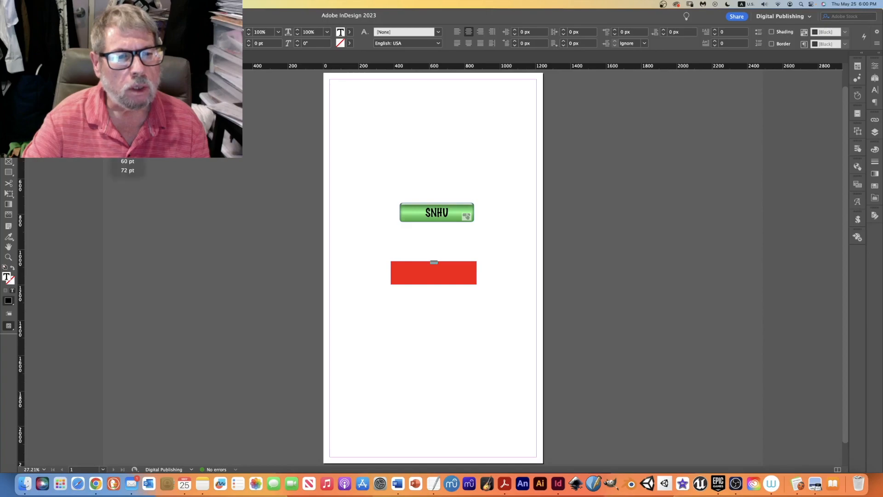
left_click(127, 162)
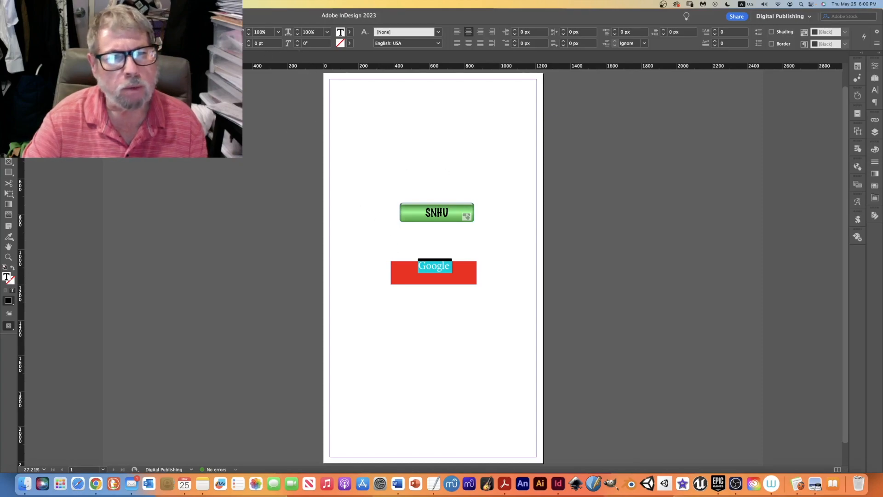
Step: Colour the Google text with the Paper swatch and set the frame's vertical justification to Center
left_click(350, 31)
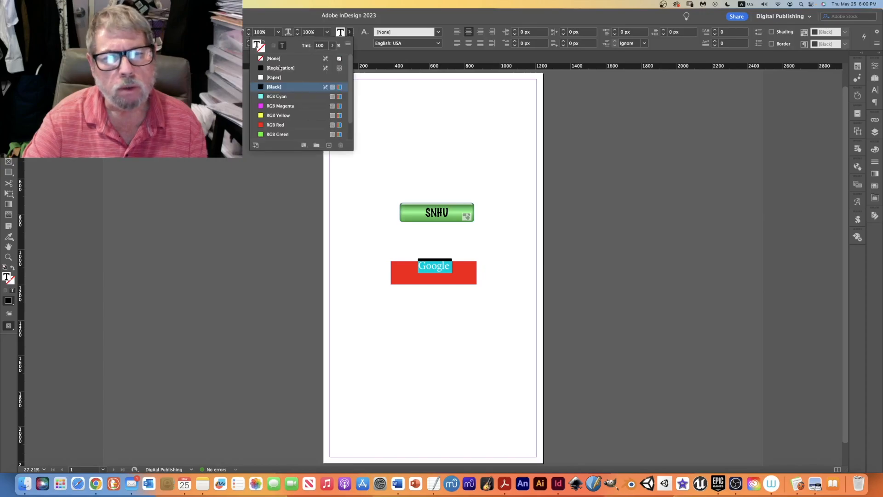
left_click(261, 78)
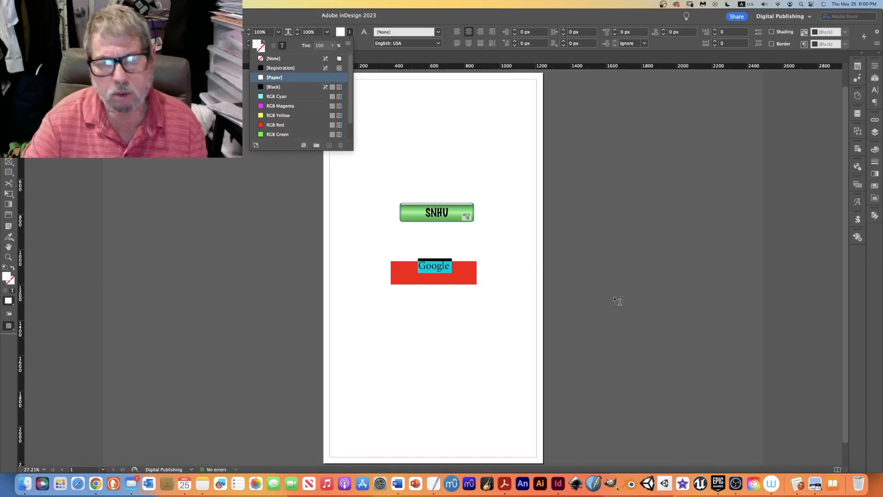
key("Escape")
key("super+b")
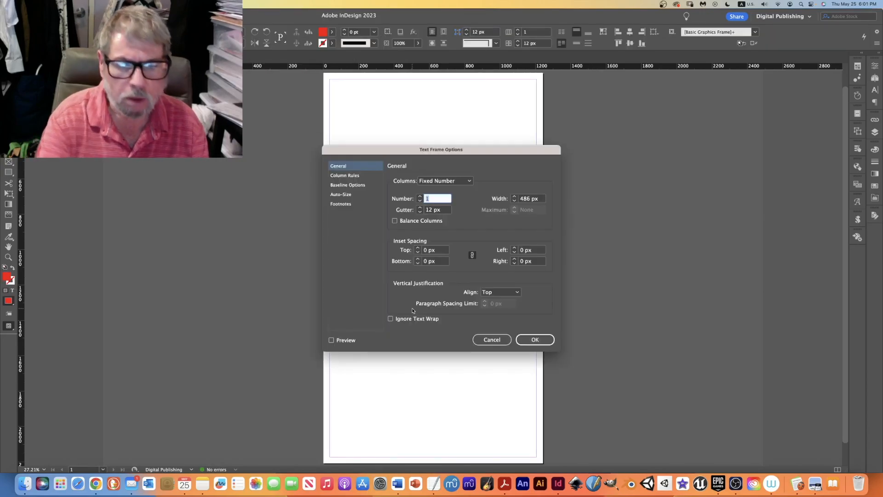
left_click(518, 293)
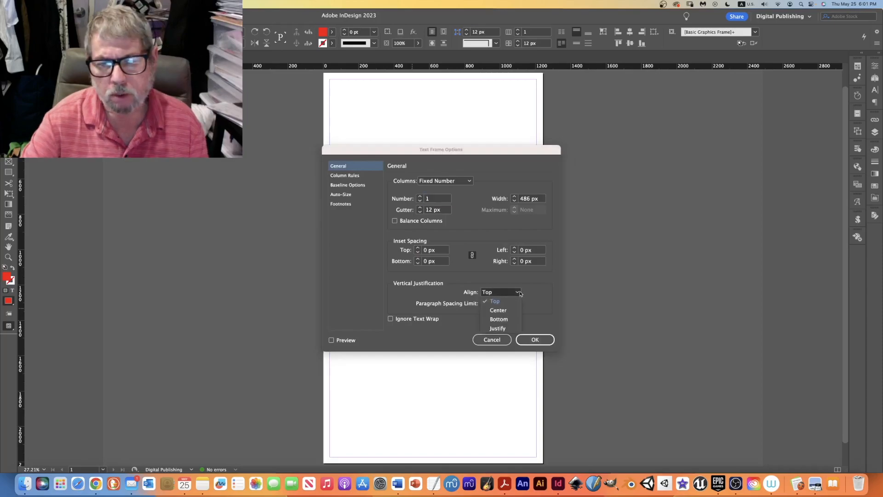
left_click(498, 310)
left_click(535, 340)
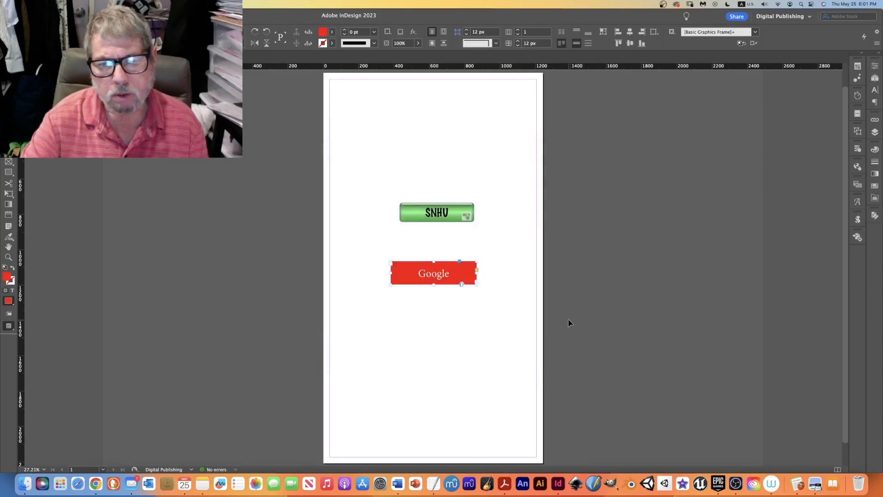
Step: Make the Google text in the red rectangle bold
double_click(449, 276)
key("super+a")
key("super+shift+b")
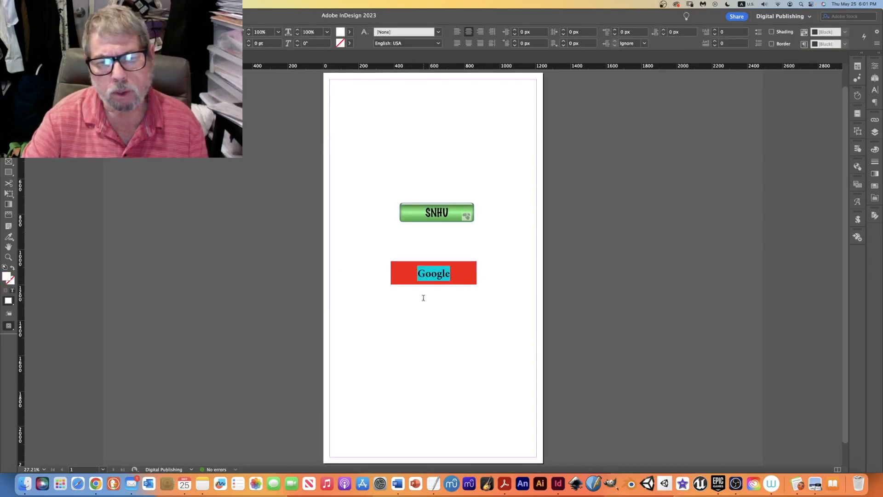
left_click(424, 298)
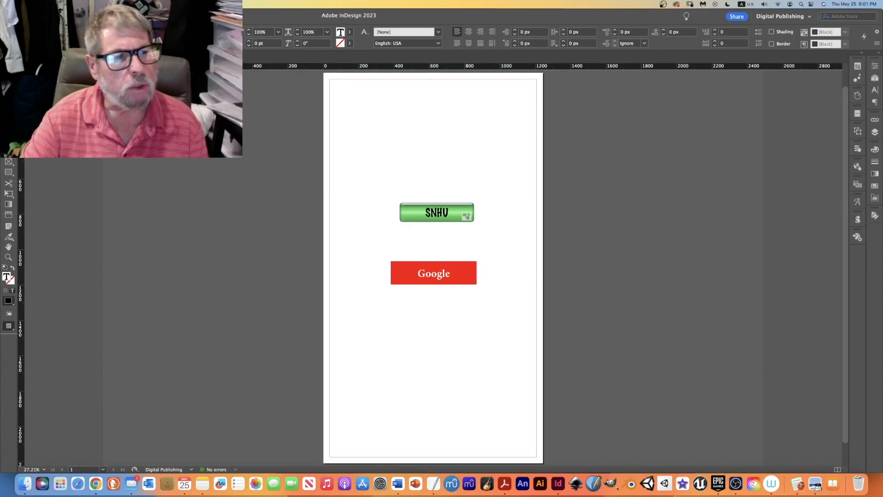
Step: Convert the red Google frame to a button and name it Google1
key("Escape")
left_click(464, 276)
left_click(858, 149)
left_click(809, 157)
left_click(809, 168)
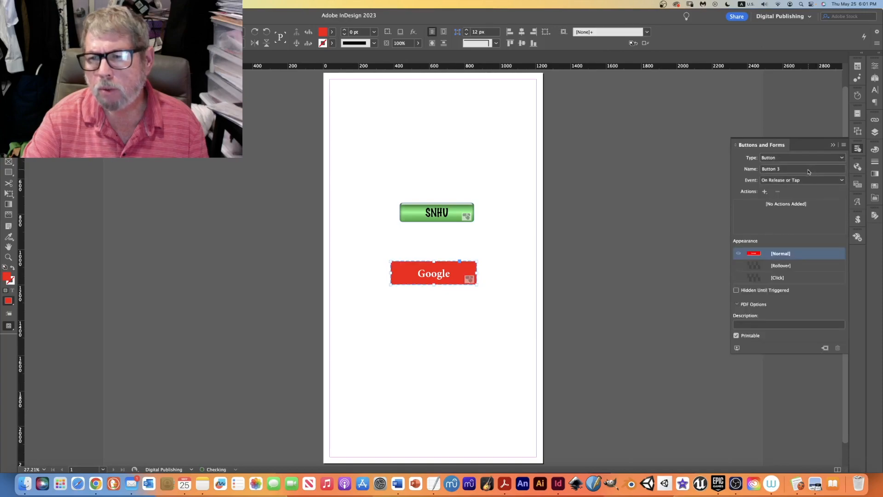
left_click(785, 169)
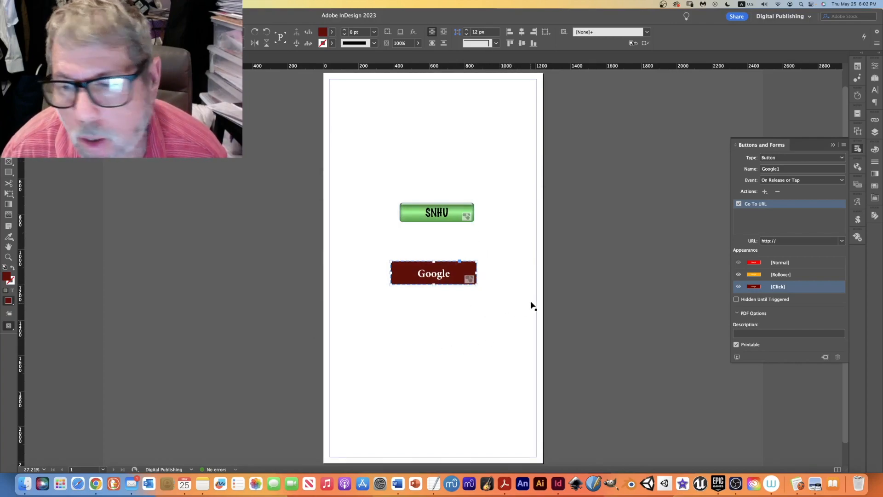
Step: Export the document to the Desktop as ButtonTutorial2 in Adobe PDF (Interactive) format
left_click(479, 313)
left_click(329, 85)
left_click(48, 4)
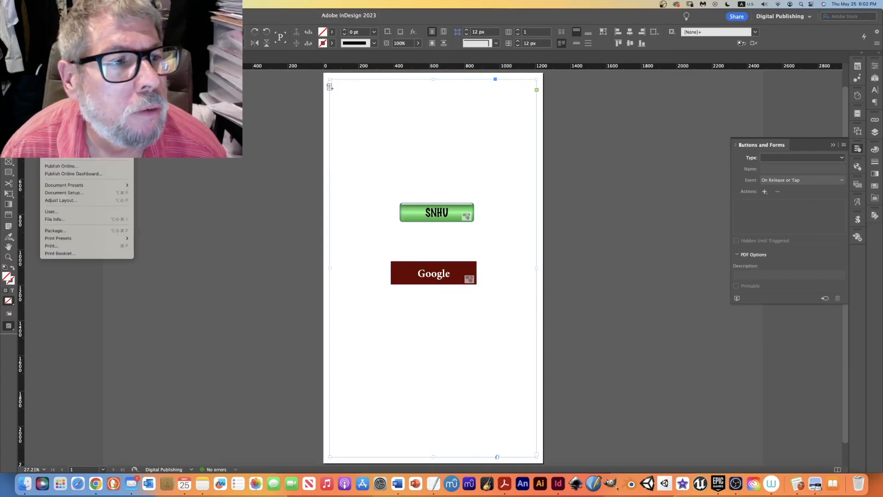
left_click(55, 155)
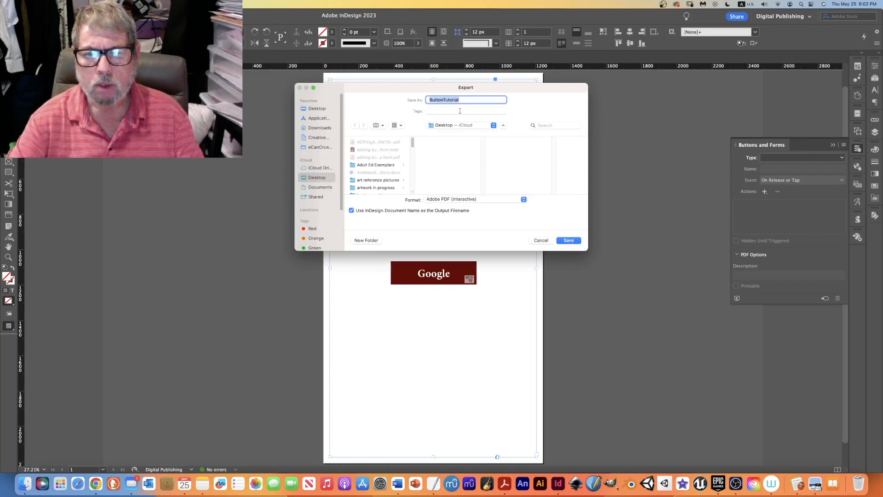
left_click(470, 101)
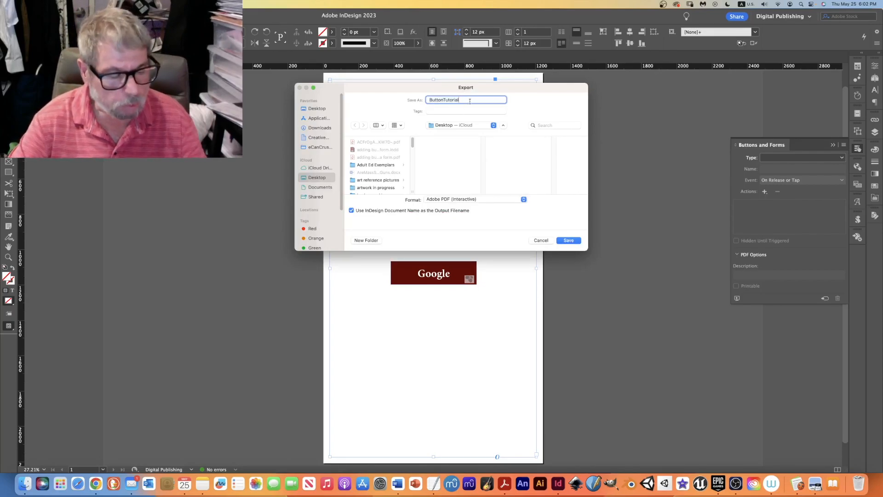
type("2")
left_click(568, 241)
left_click(558, 361)
Step: Test the Google button's web link in the exported ButtonTutorial2 PDF
scroll(387, 368, "down", 5)
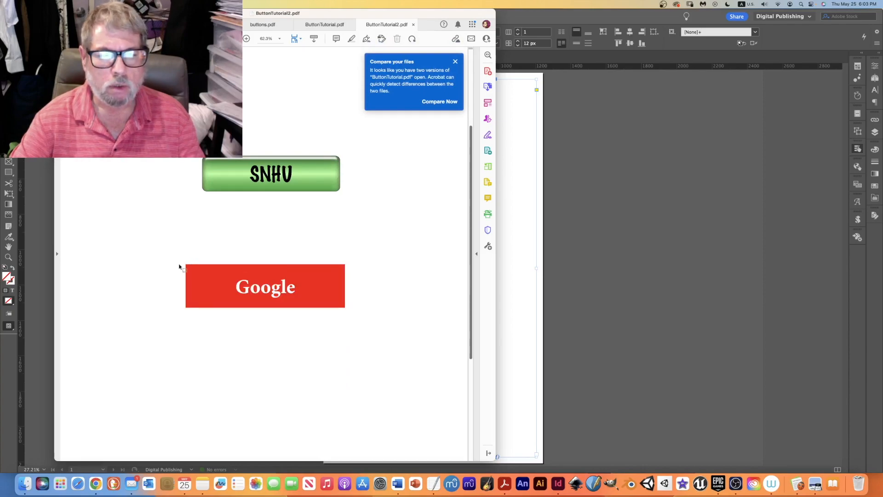
left_click(283, 284)
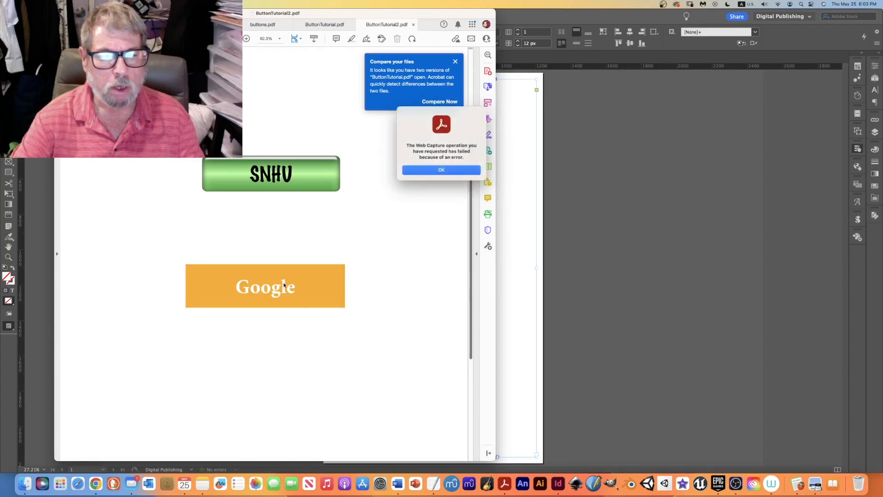
left_click(441, 170)
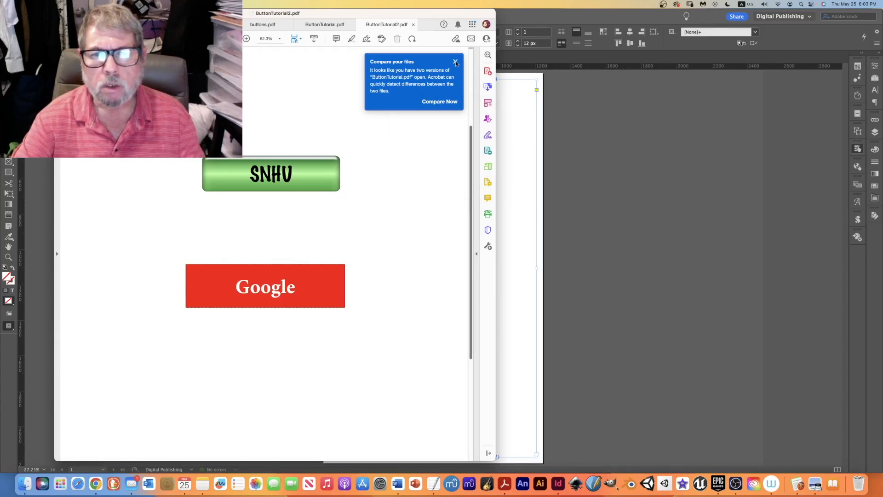
left_click(616, 230)
left_click(430, 278)
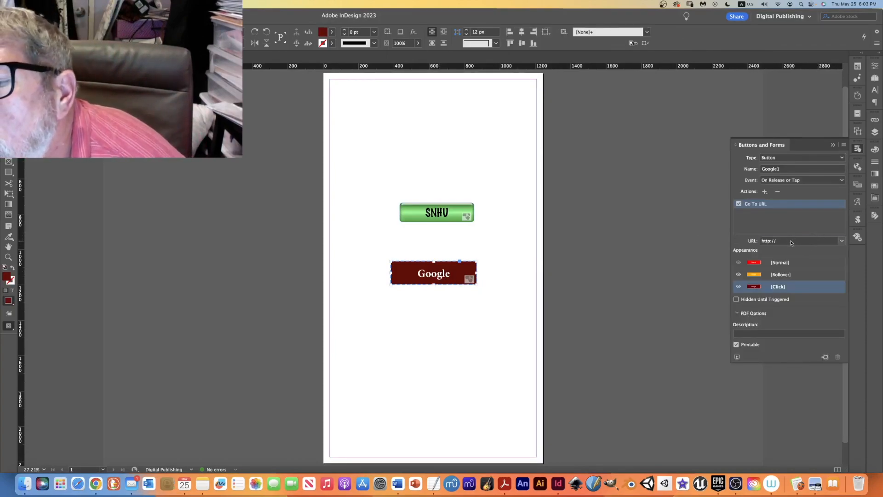
left_click(791, 241)
type("google.com")
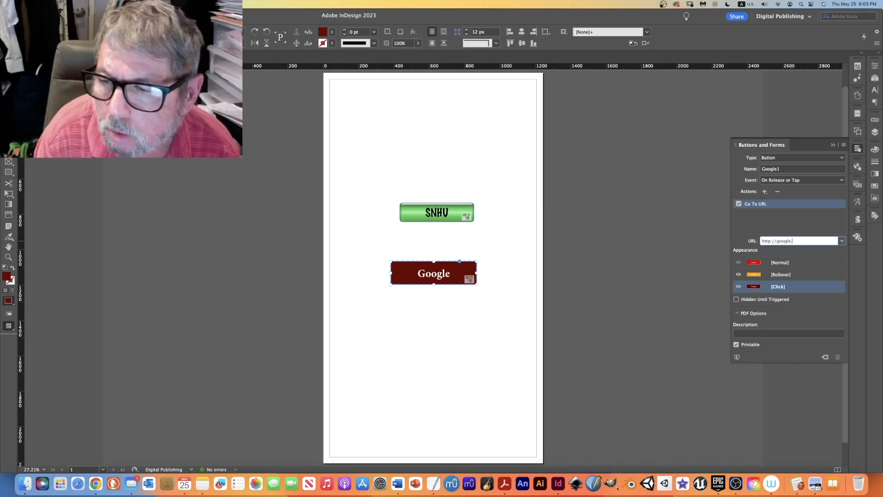
key("Return")
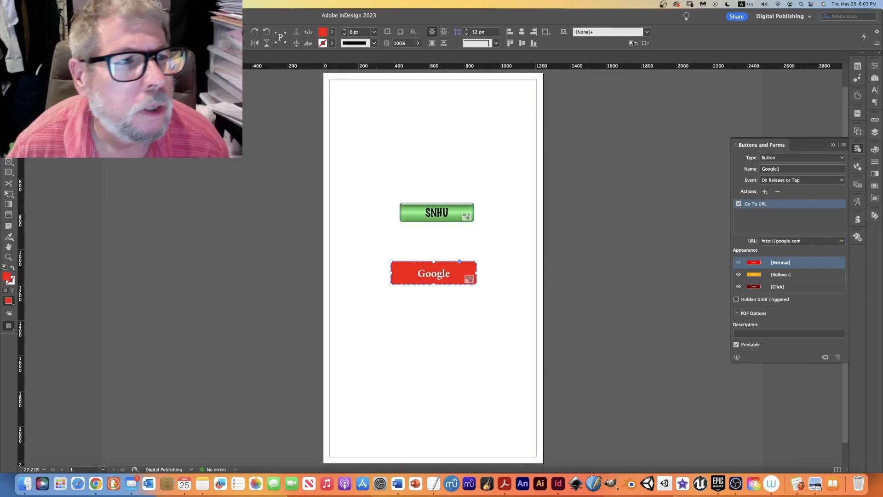
Step: Export the document again as an interactive PDF named ButtonTutorial, replacing the existing file on the Desktop
left_click(49, 4)
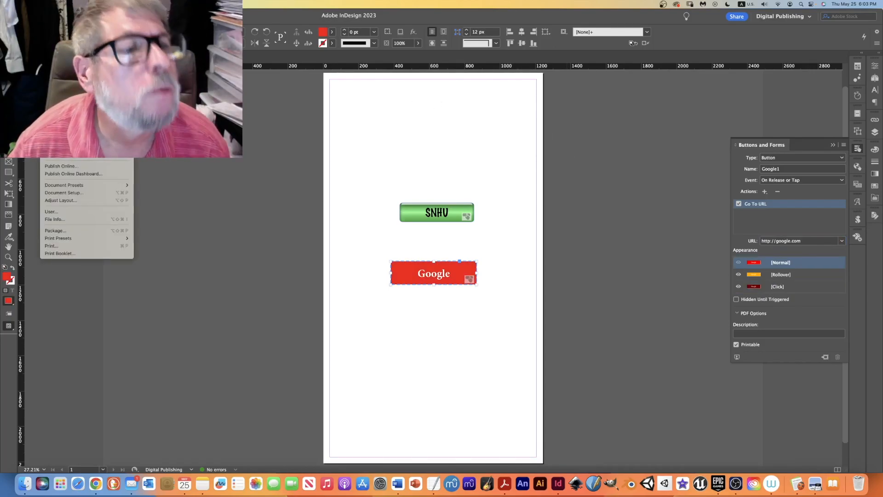
left_click(53, 154)
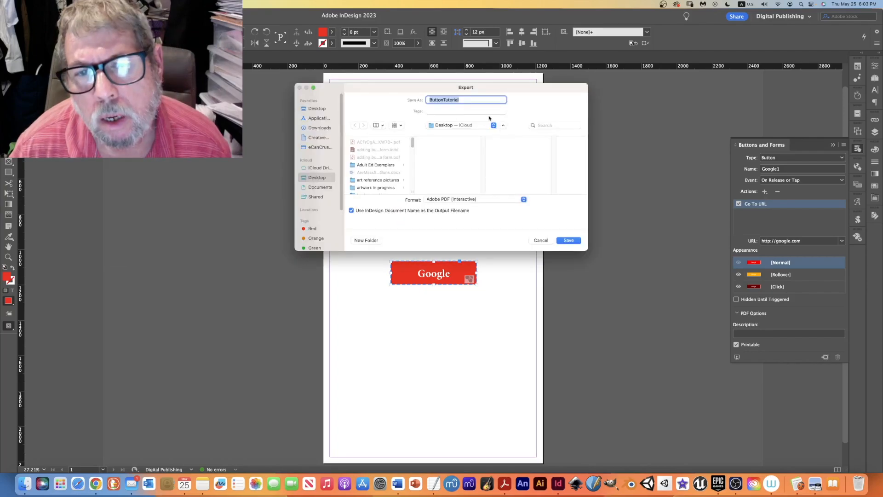
left_click(574, 240)
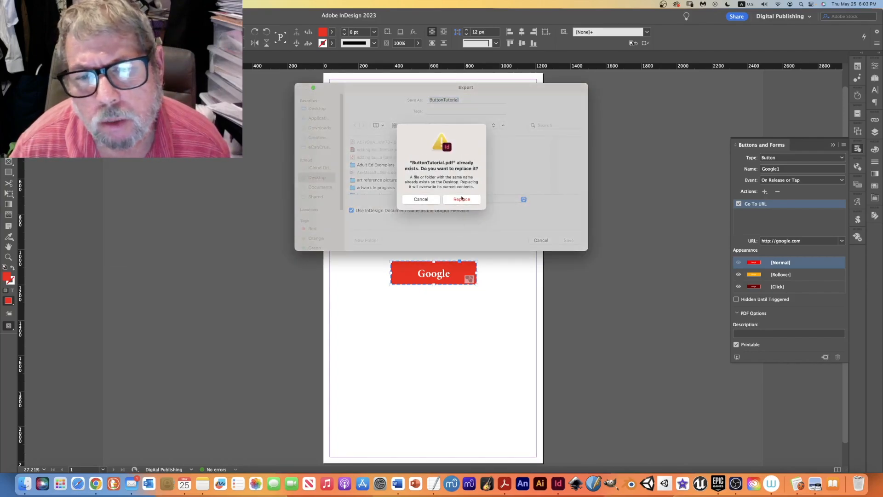
left_click(462, 198)
left_click(558, 361)
Step: Set the Google button's trigger event to On Click
left_click(793, 180)
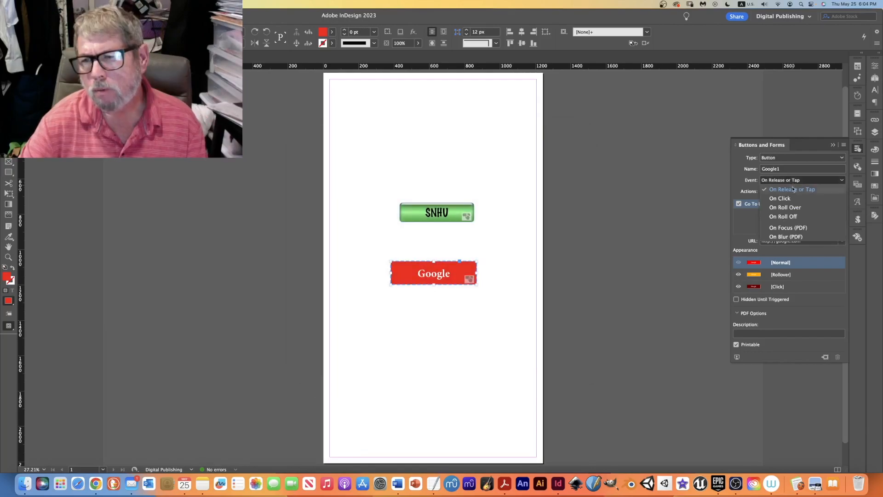
left_click(803, 199)
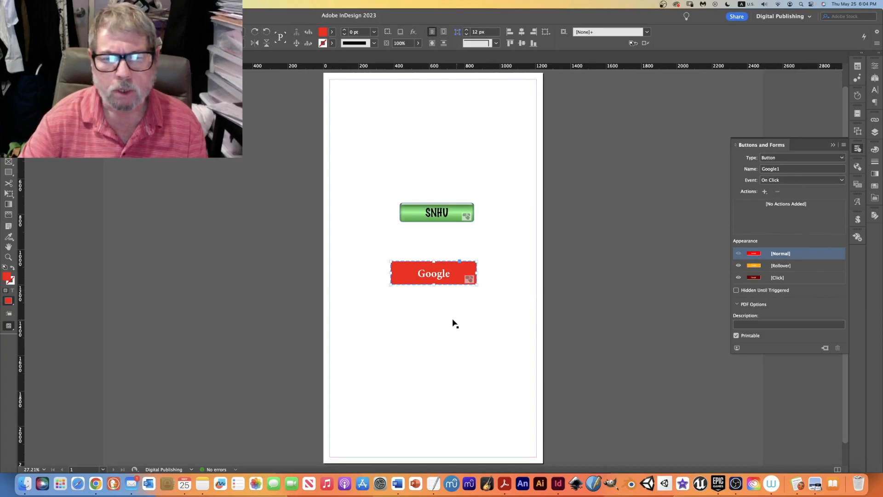
Step: Export the document as the interactive PDF ButtonTutorial2, replacing the existing Desktop file, and bring its two buttons into view in the PDF
left_click(48, 4)
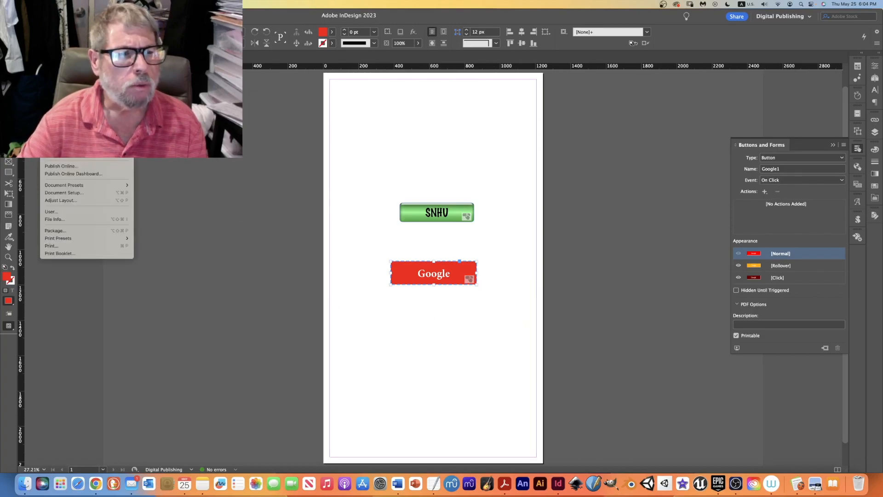
left_click(58, 155)
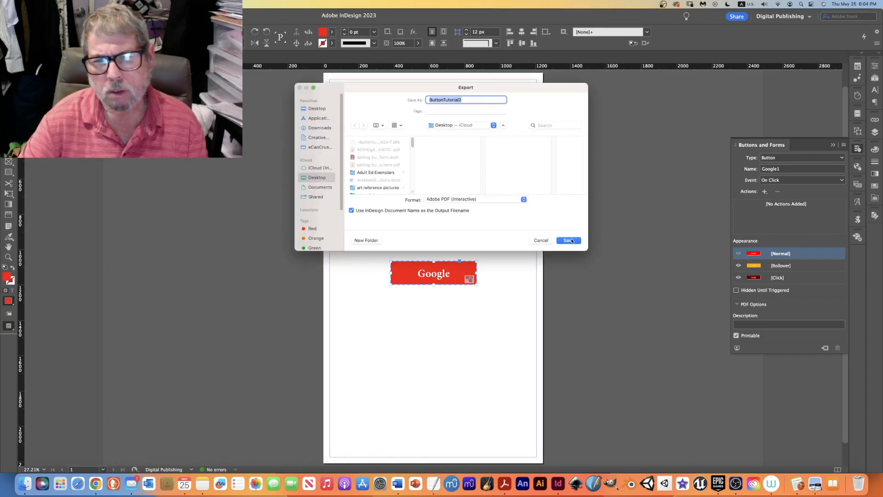
left_click(569, 240)
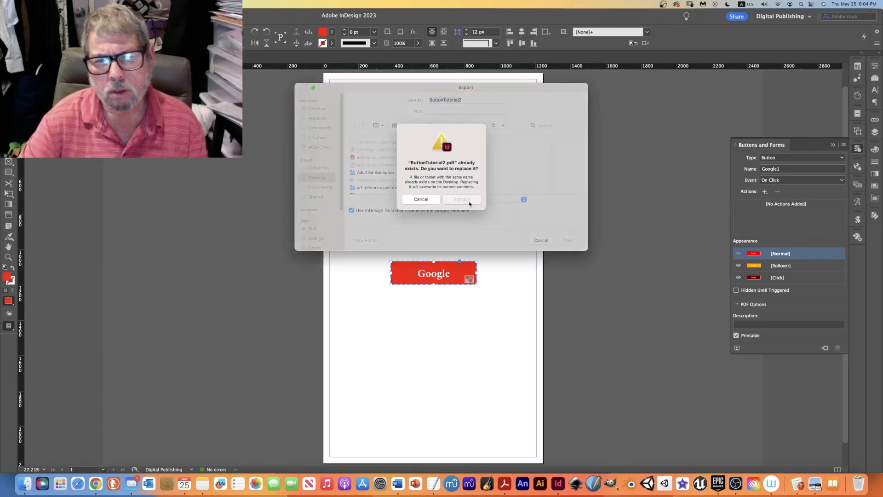
left_click(466, 198)
left_click(564, 364)
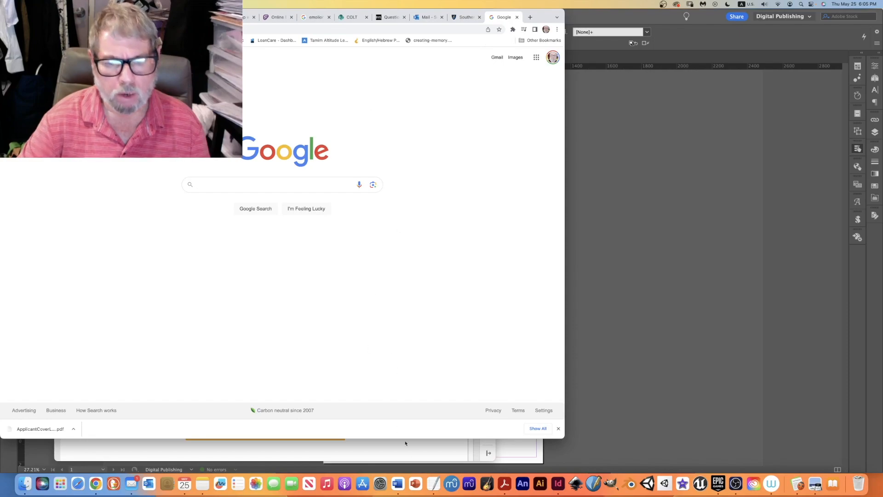
scroll(384, 309, "down", 5)
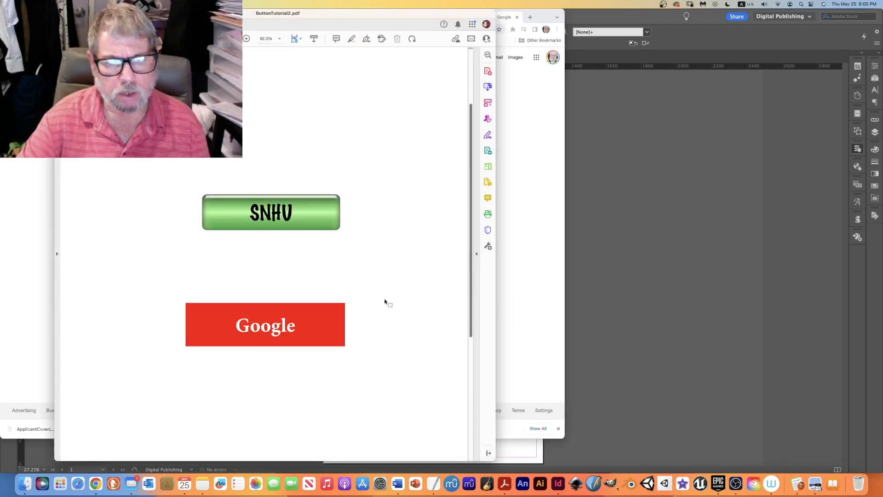